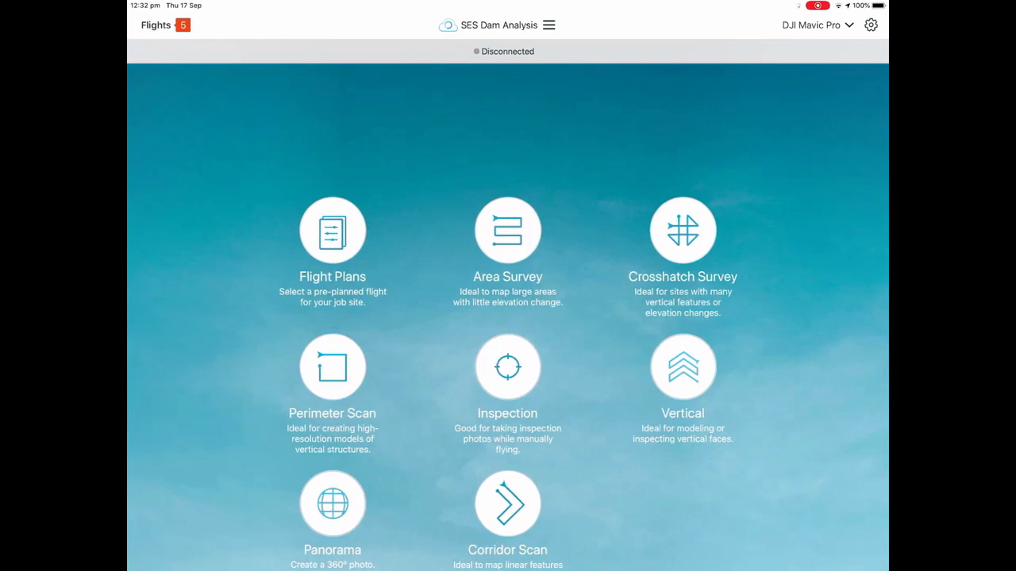
Open the saved area survey flight plan "first flight" from the list of pre-planned flights.
click(333, 230)
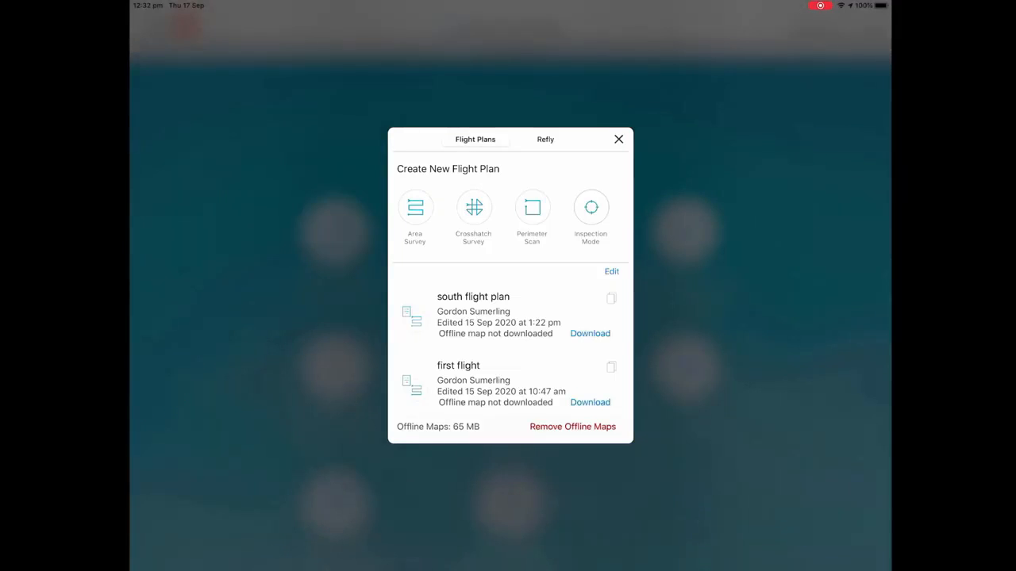
click(479, 380)
click(208, 556)
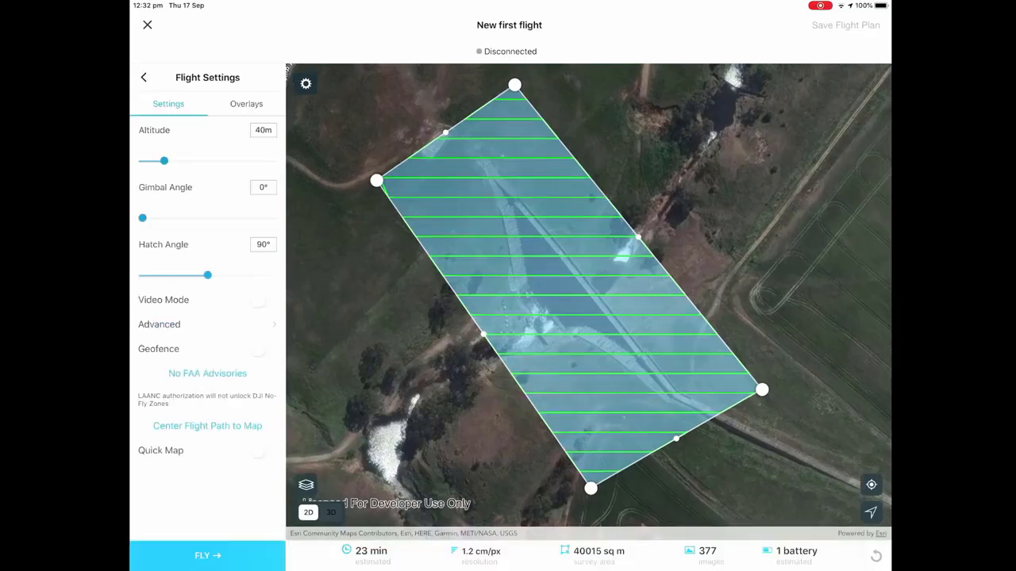
Set the flight altitude to 40 m and check the gimbal angle and hatch angle settings.
click(263, 130)
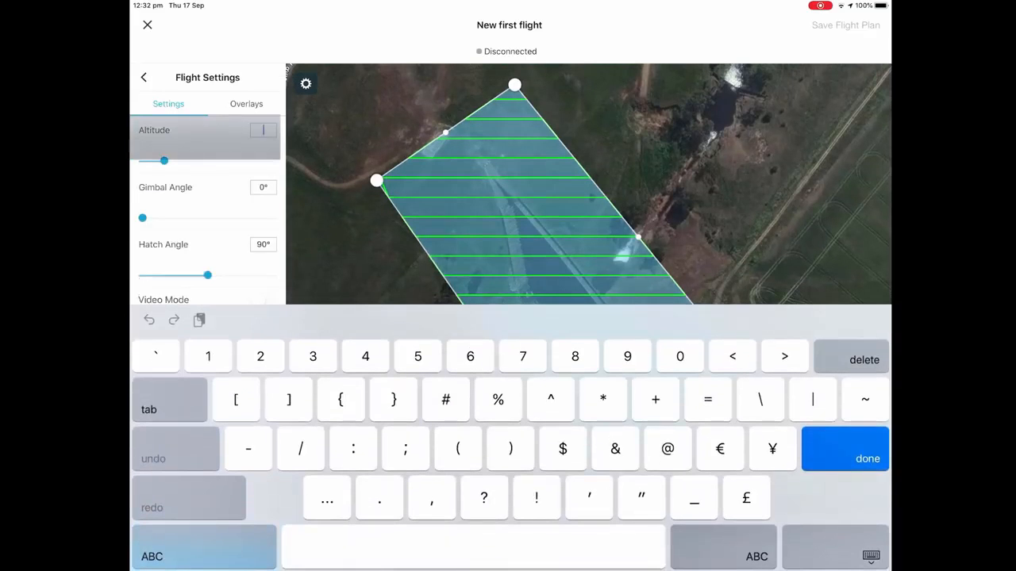
text(40)
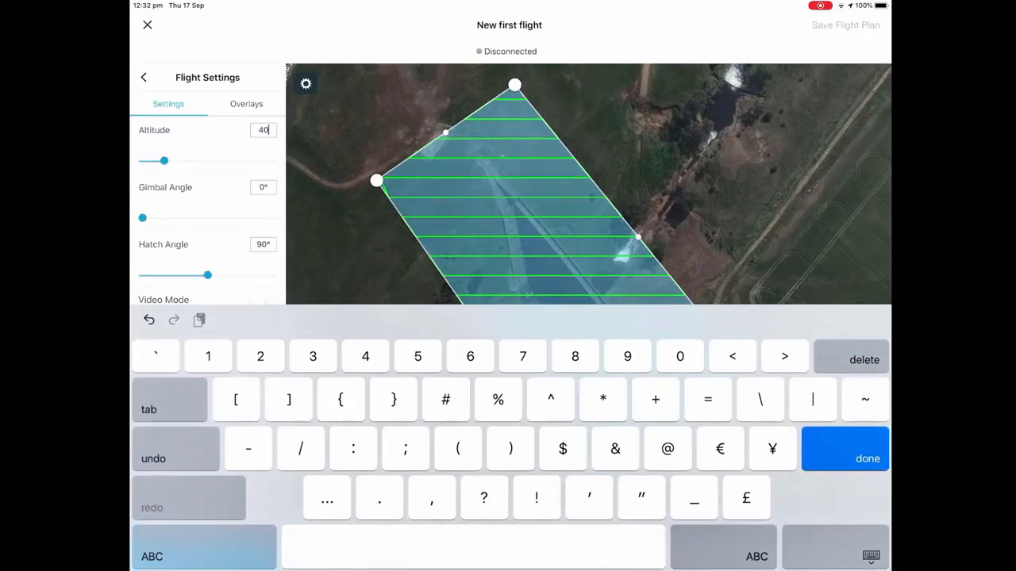
click(182, 191)
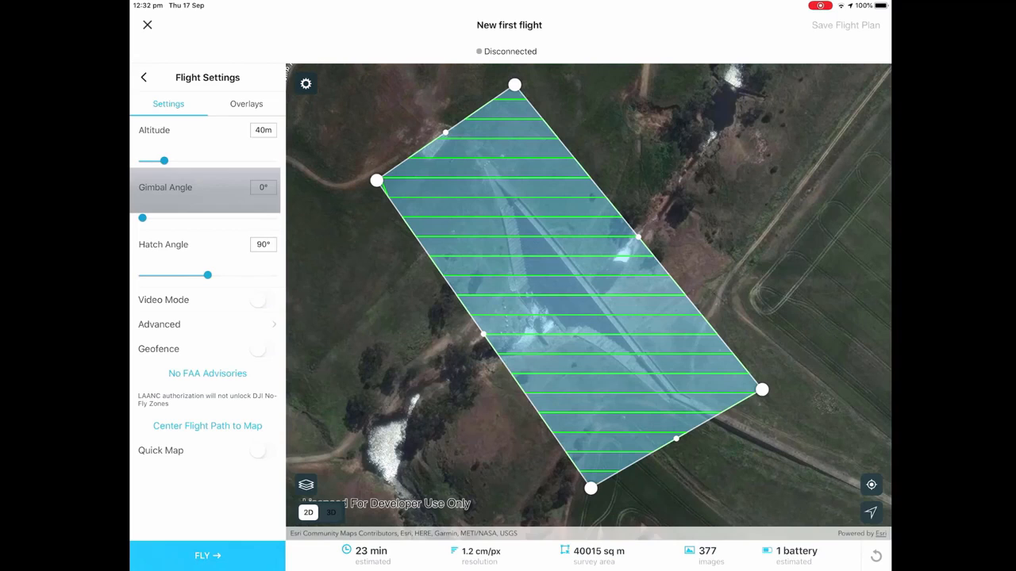
click(182, 244)
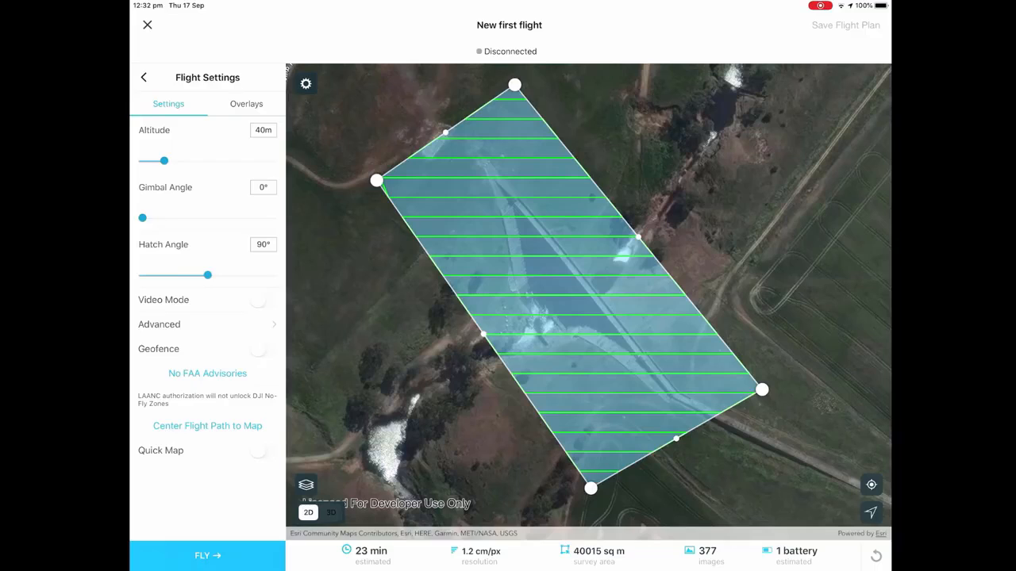
Review the advanced flight settings, including overlap, sidelap, return altitude, first waypoint and continuing without link.
click(159, 324)
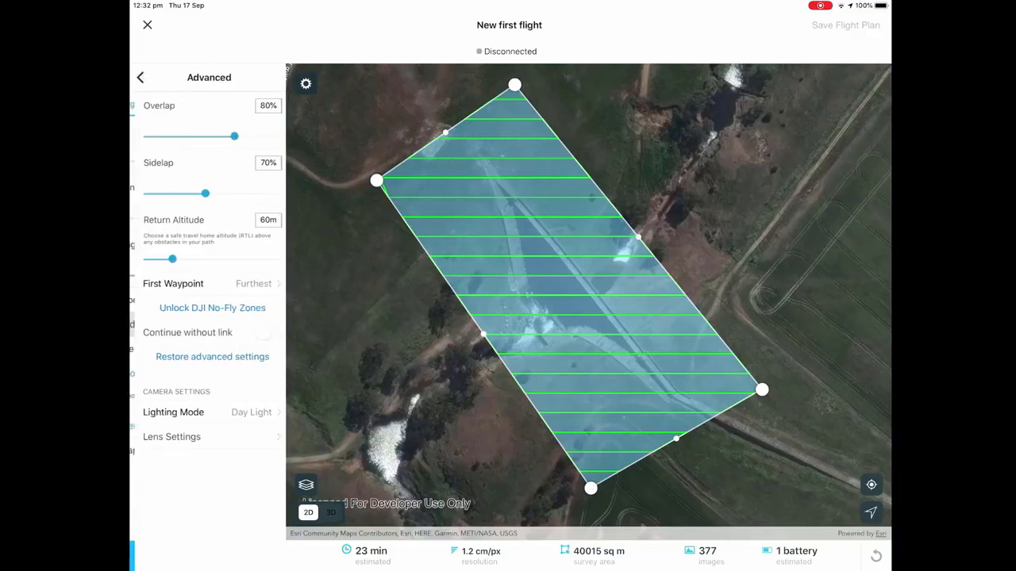
click(182, 107)
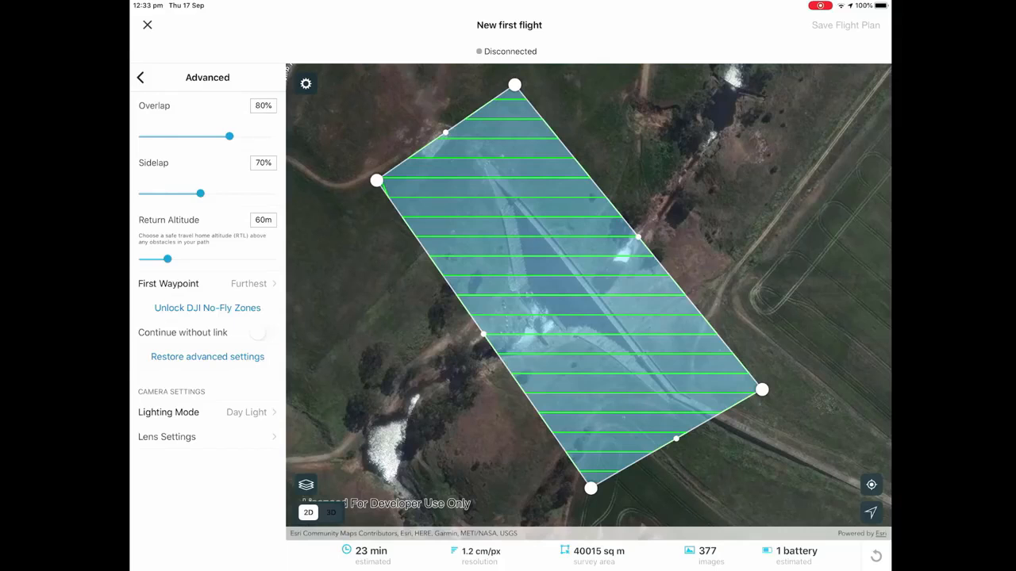
click(168, 283)
click(155, 134)
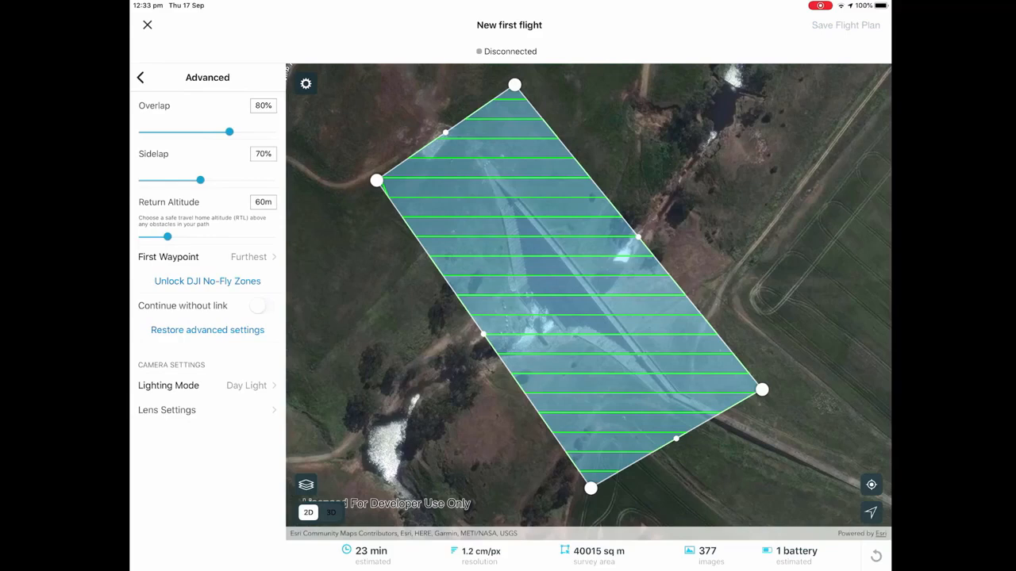
click(262, 306)
click(557, 332)
Leave the advanced settings and start the drone flight from the pre-flight checklist.
click(140, 77)
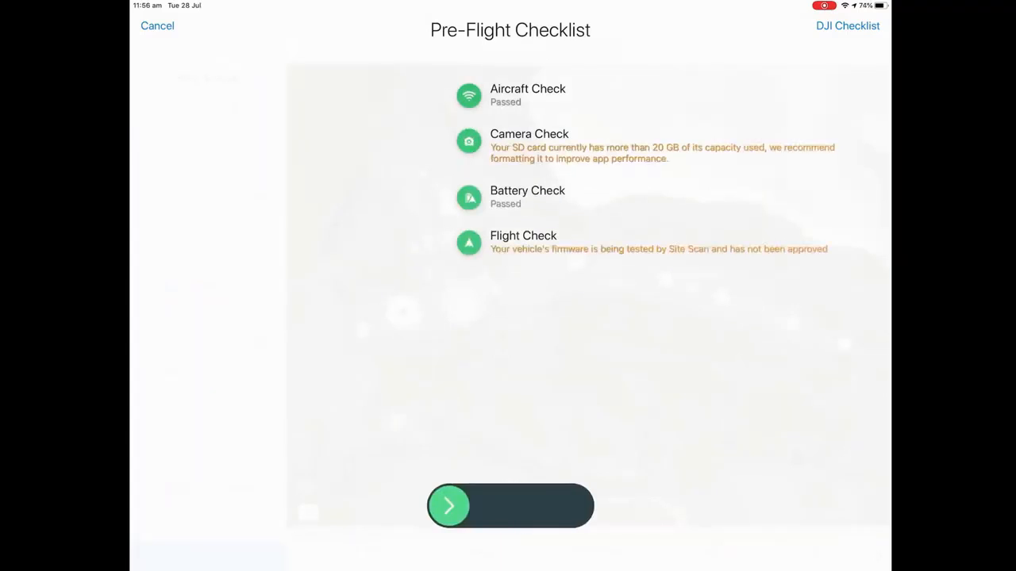
drag(448, 505, 571, 505)
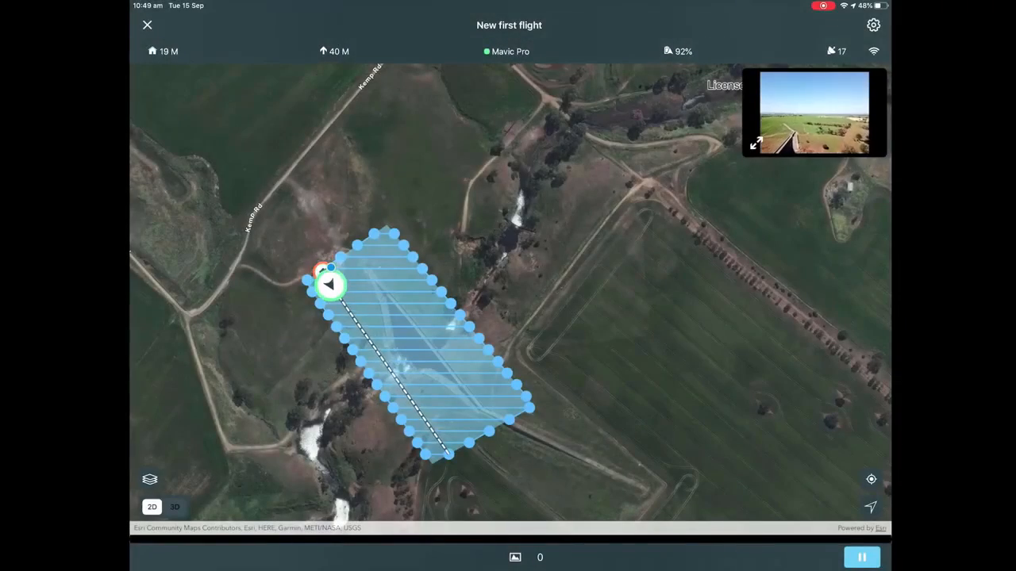
Monitor the running flight in the enlarged live camera feed and in the 3D map, returning to the 2D map.
click(757, 143)
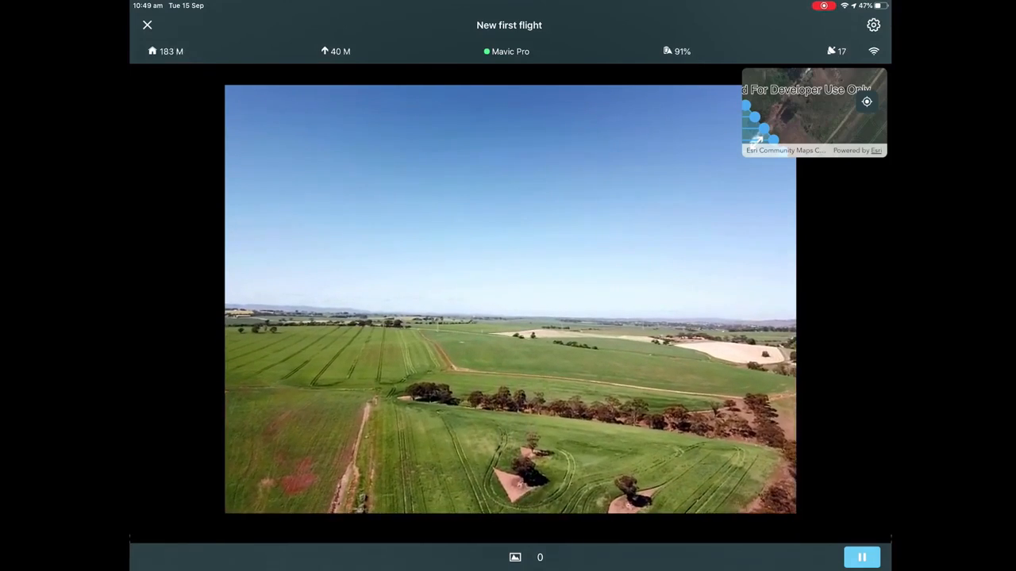
click(756, 142)
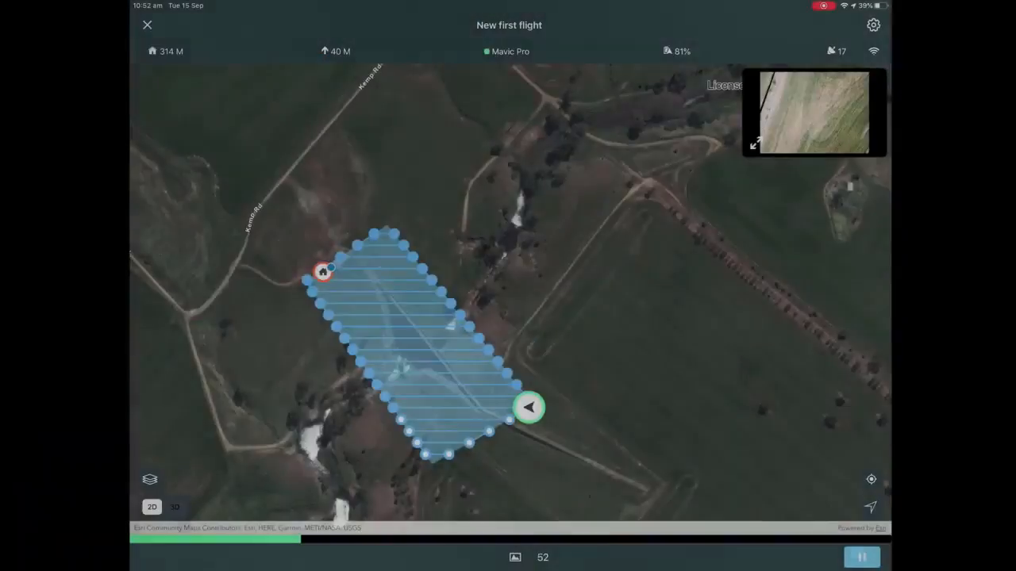
click(175, 507)
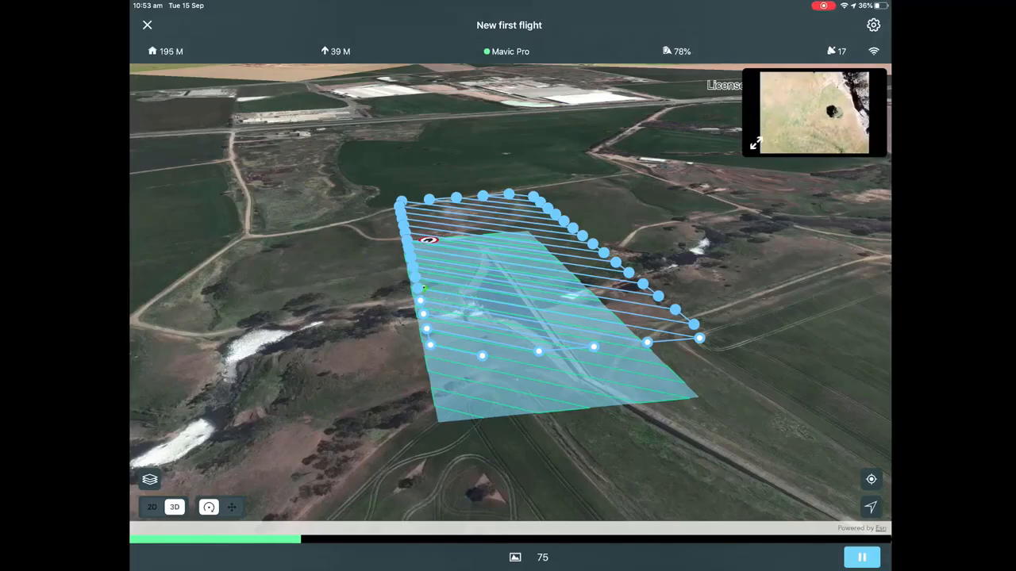
click(152, 507)
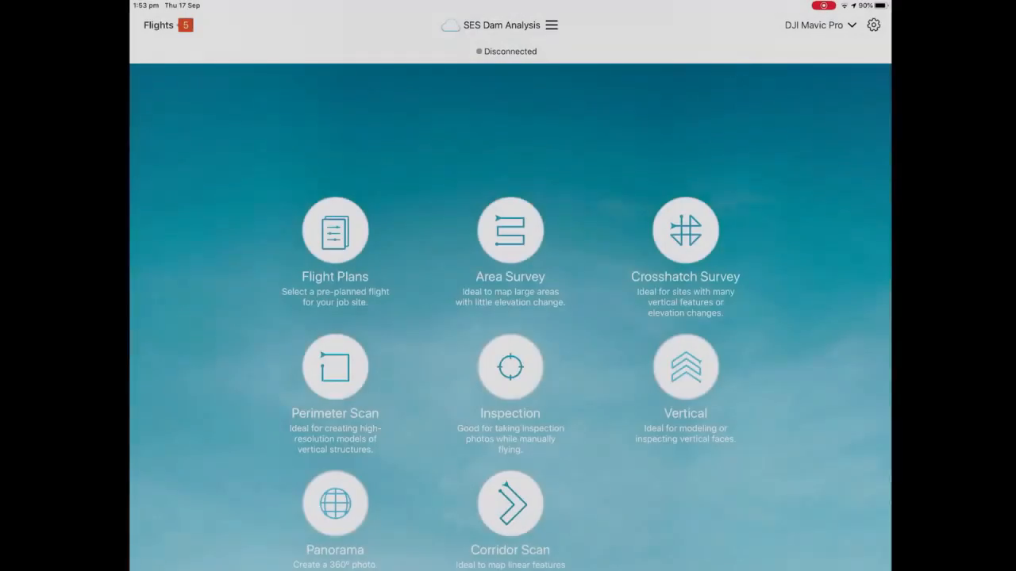
Open the pending survey "New first flight" flown 16 Sep 2020 at 12:07 pm and browse its image thumbnails.
click(158, 25)
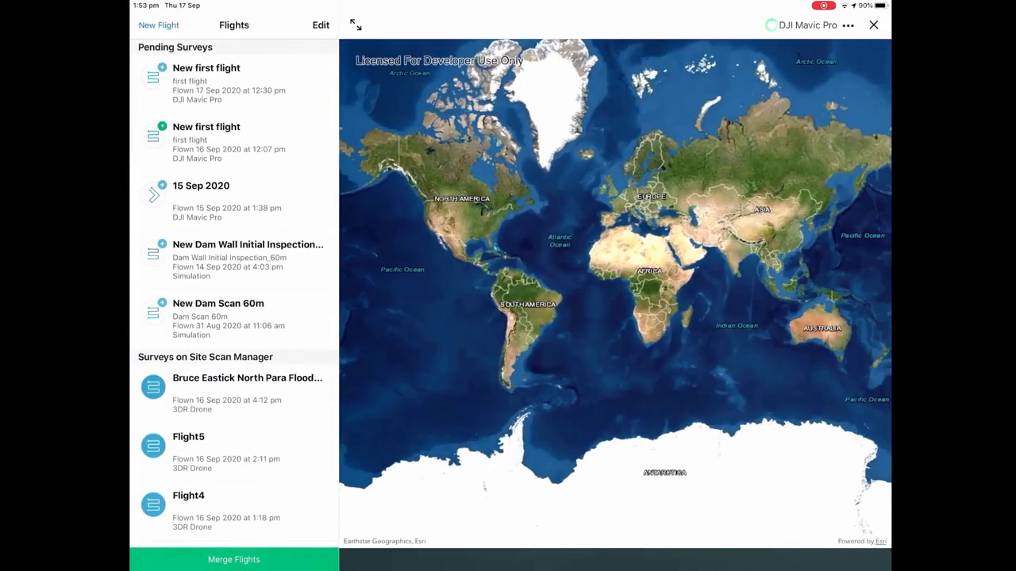
click(234, 143)
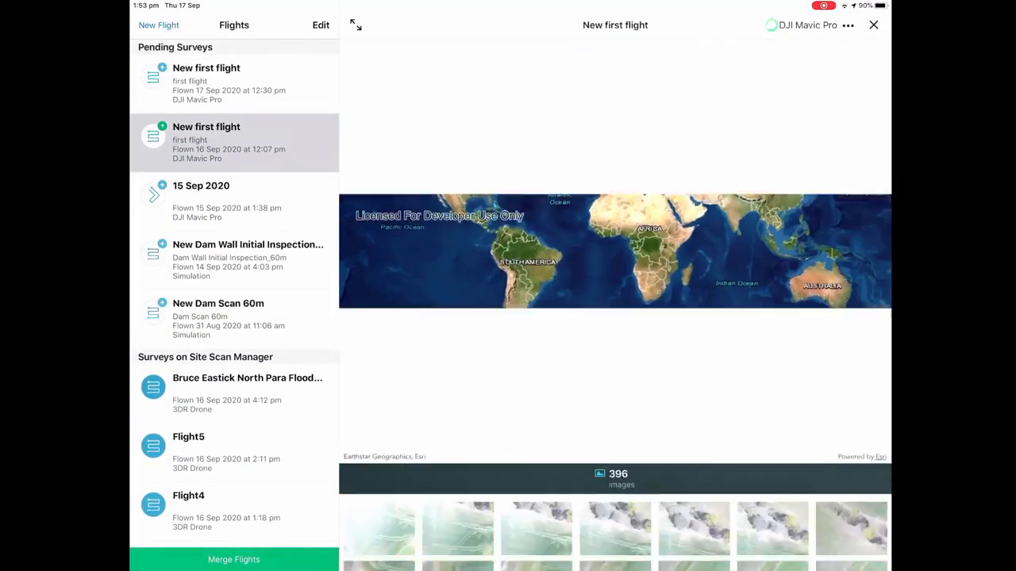
scroll(615, 368, down, 1)
scroll(615, 367, down, 10)
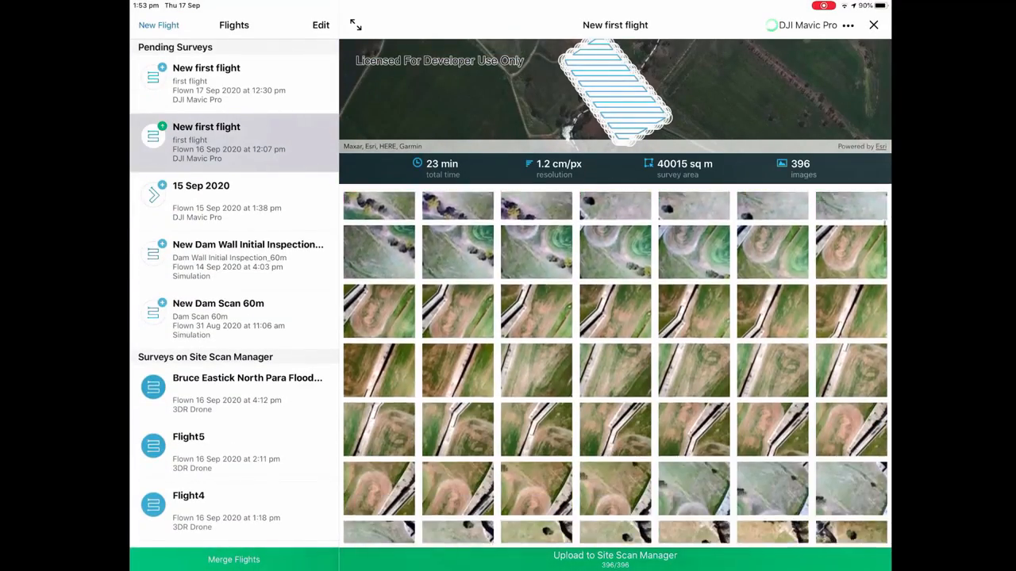
Inspect several of the flight's dam photos at full size and upload the survey images to Site Scan Manager.
click(694, 514)
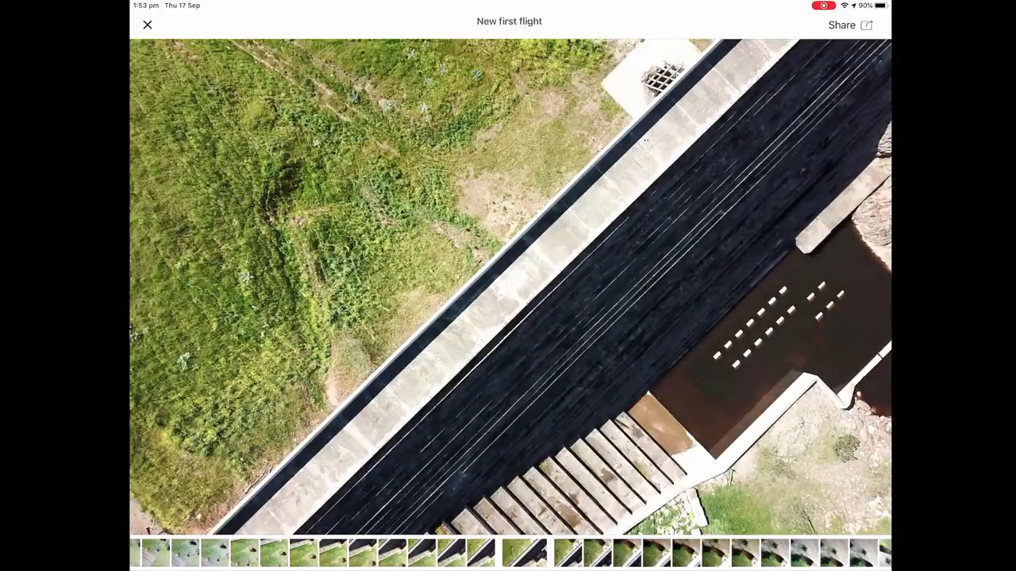
drag(714, 286, 317, 285)
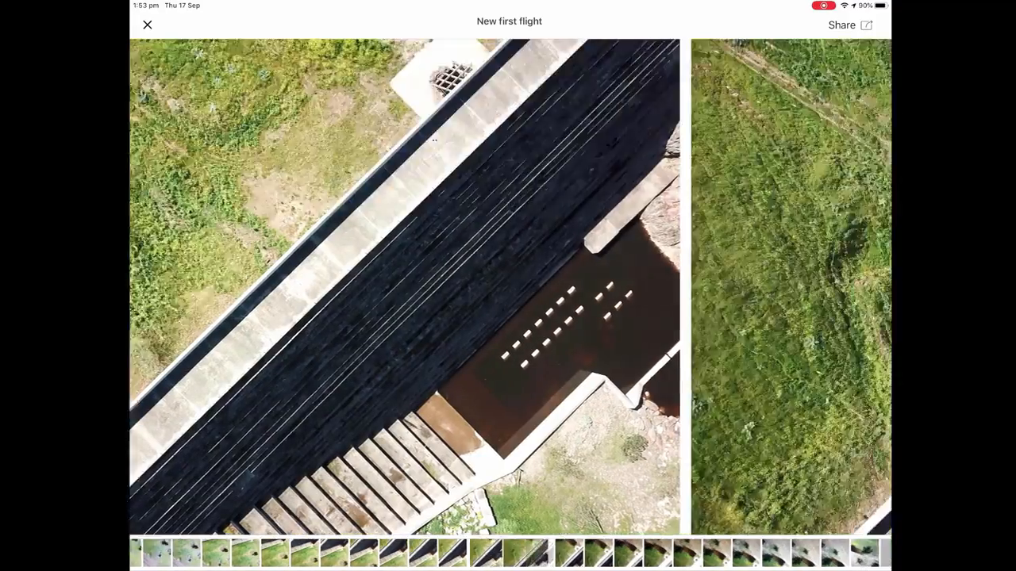
drag(714, 286, 318, 286)
drag(714, 286, 318, 286)
click(147, 25)
click(615, 559)
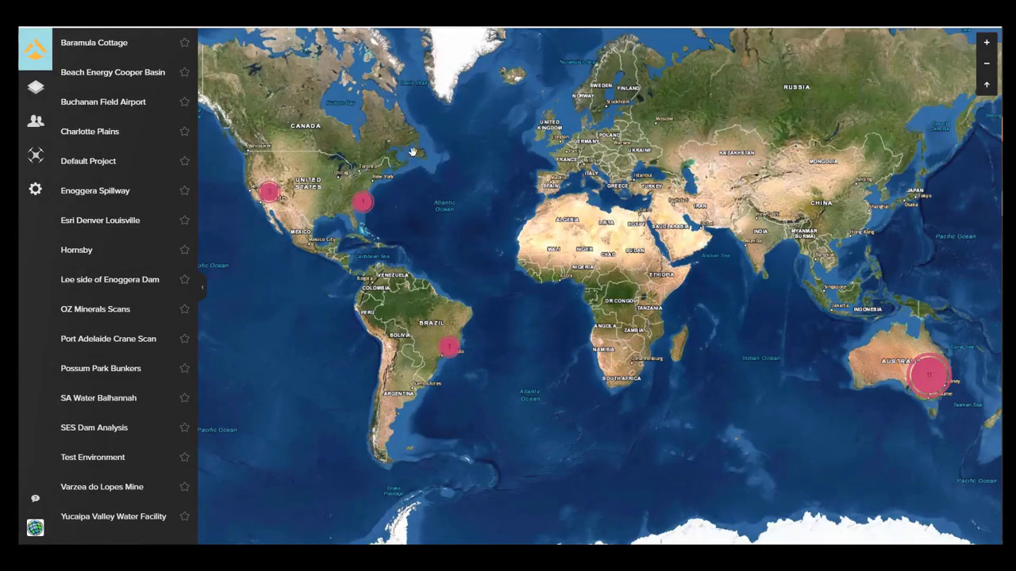
Switch to Site Scan Manager in the browser and open "New first flight" in the SES Dam Analysis project.
click(35, 88)
scroll(143, 341, down, 1)
scroll(151, 365, down, 3)
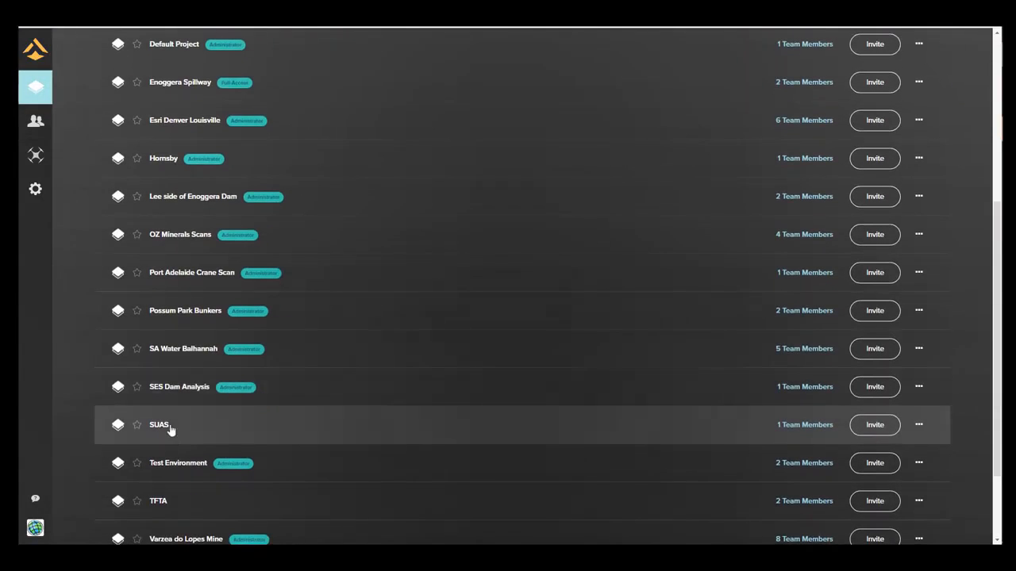
scroll(171, 393, down, 2)
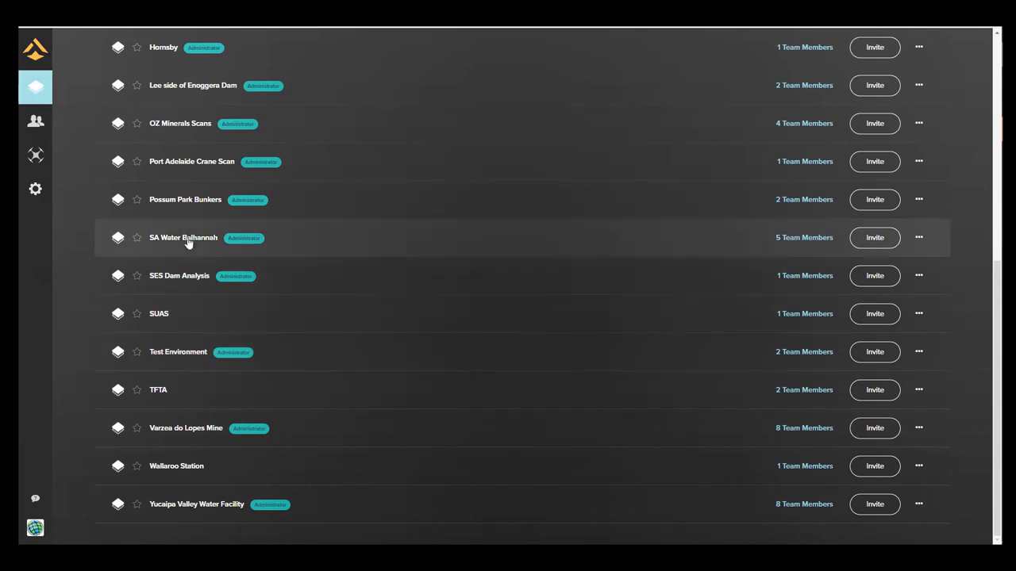
click(186, 277)
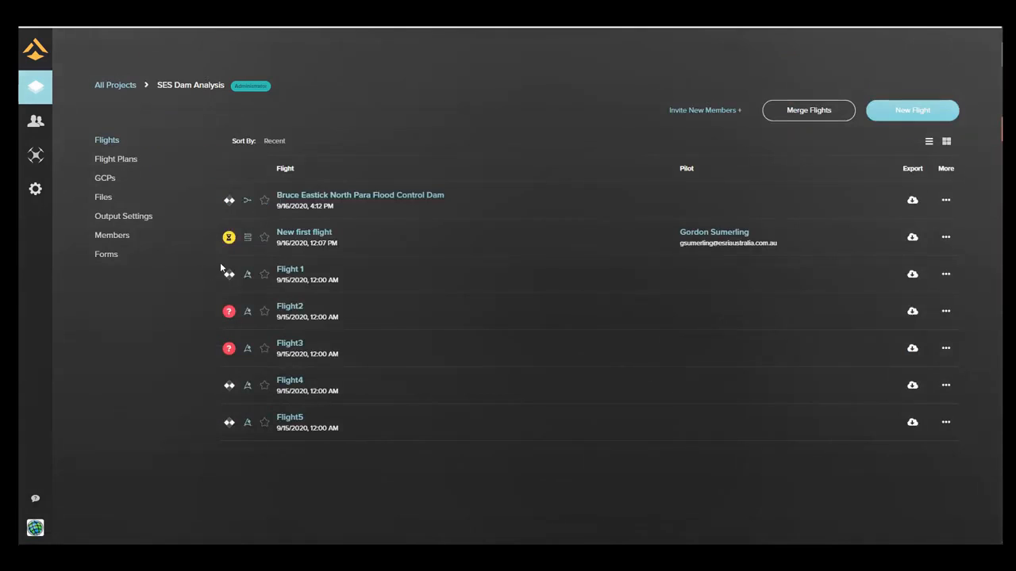
click(303, 232)
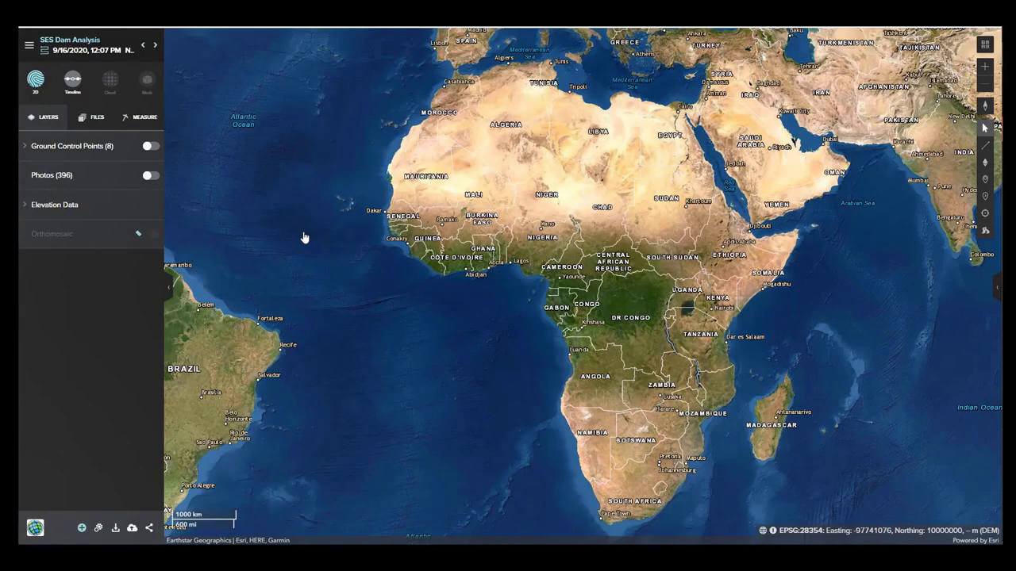
Show the Photos layer on the map and preview photo DJI_0221.JPG over the dam.
click(150, 176)
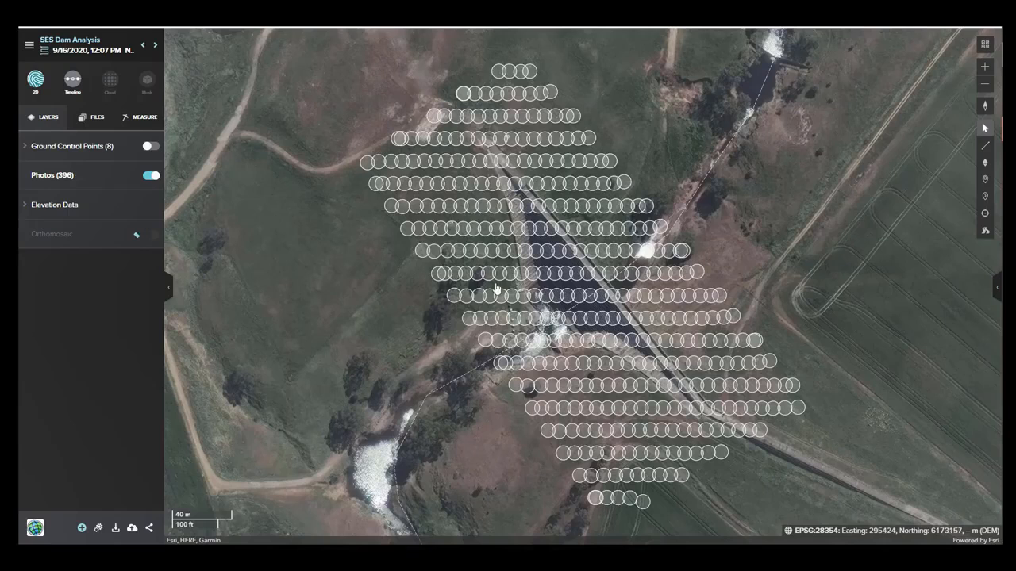
click(543, 273)
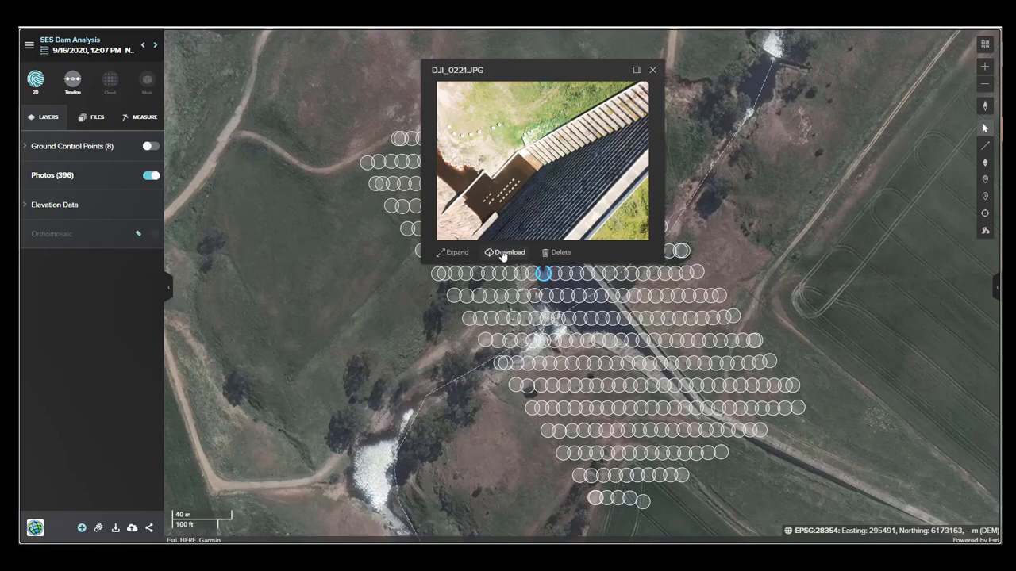
click(652, 71)
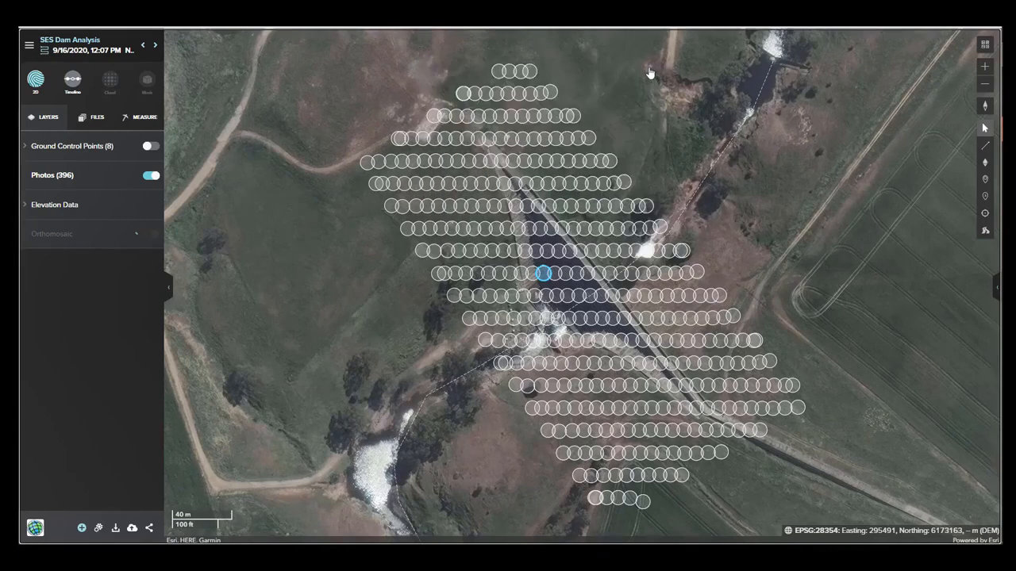
Show the Ground Control Points layer and preview photo DJI_0216.JPG beside control point 4 on the dam wall.
click(155, 147)
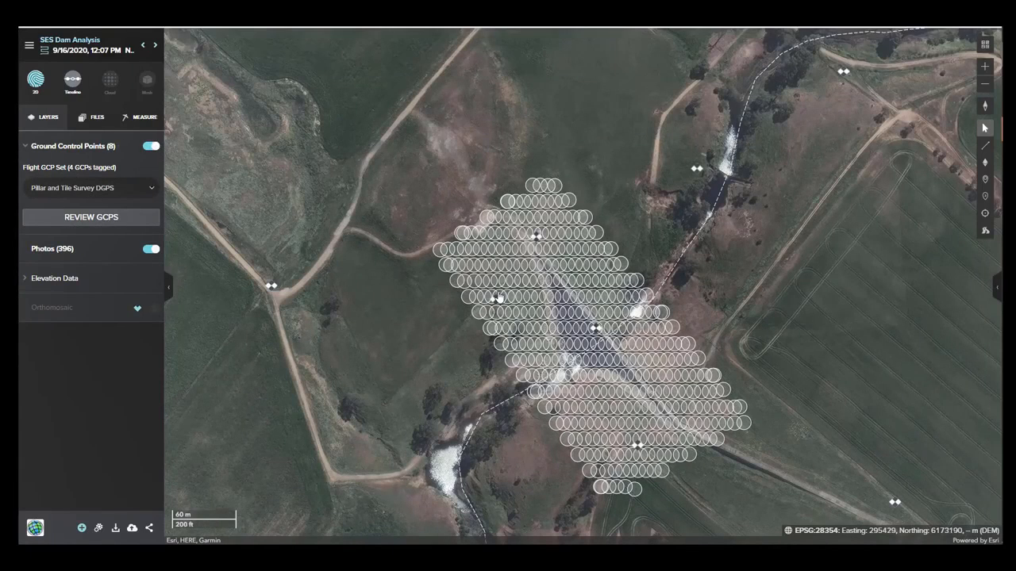
click(598, 332)
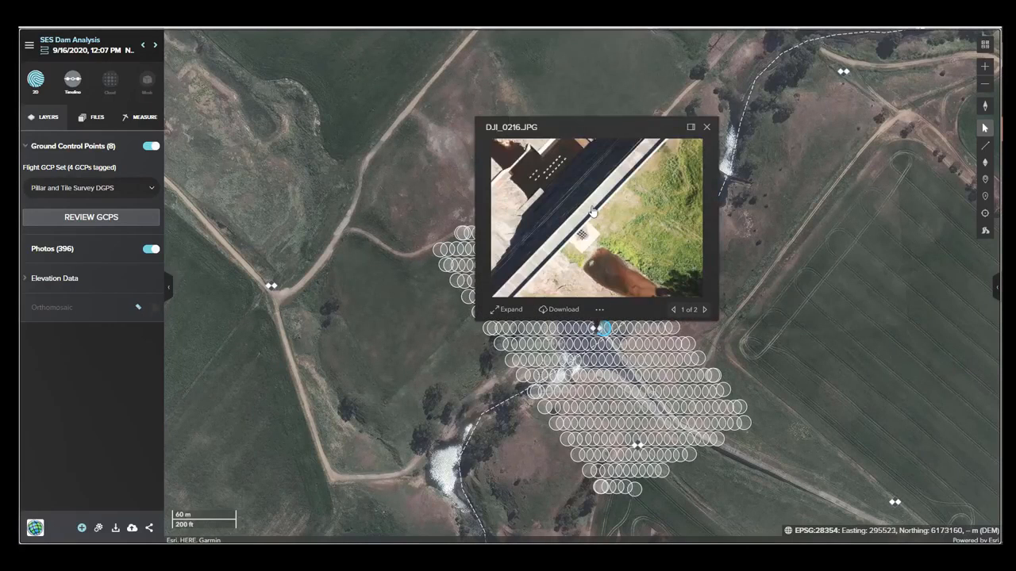
click(707, 127)
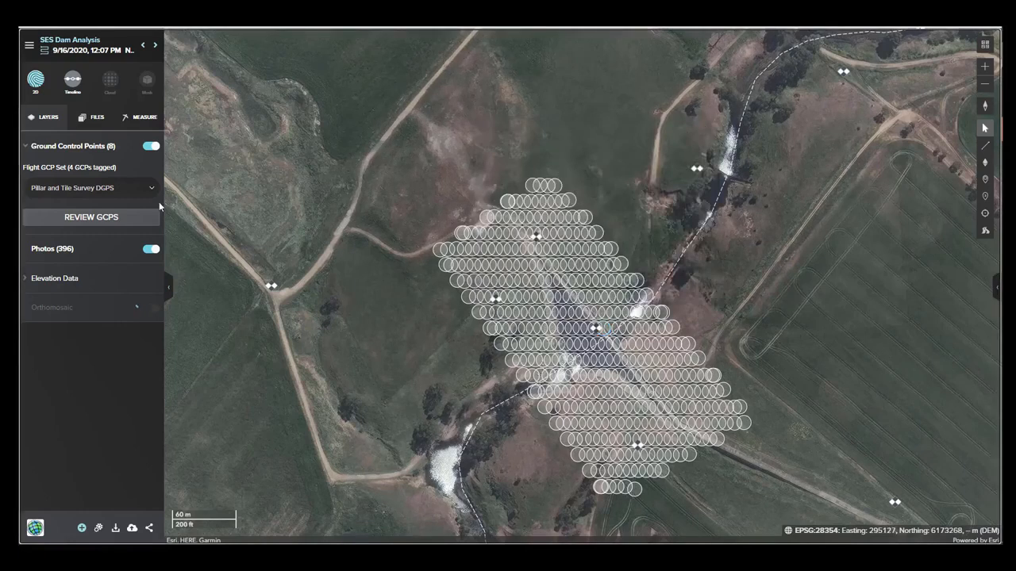
Open the ground control point review and inspect the tag for point 4 up close in a nearby dam wall photo.
click(98, 219)
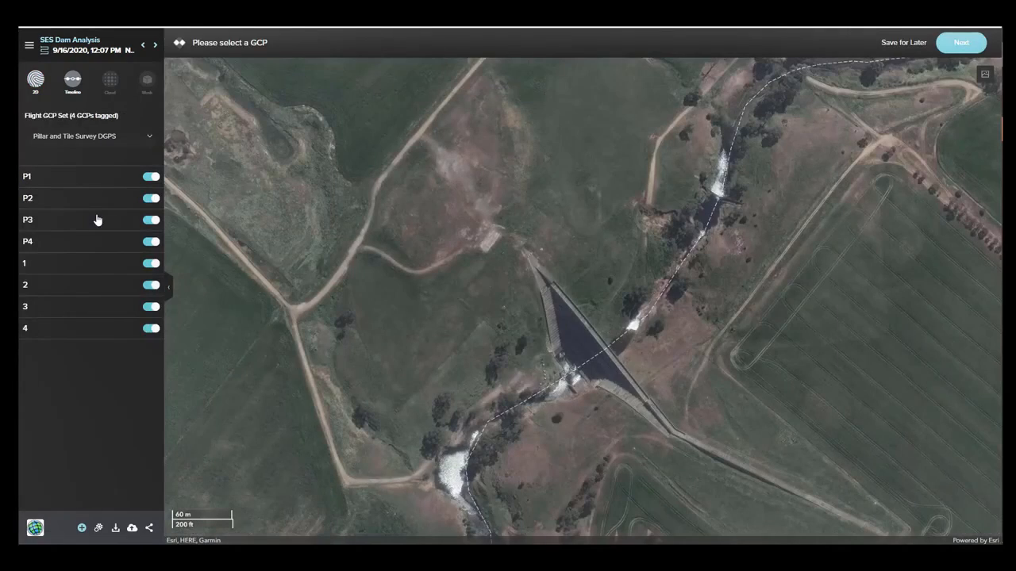
click(593, 341)
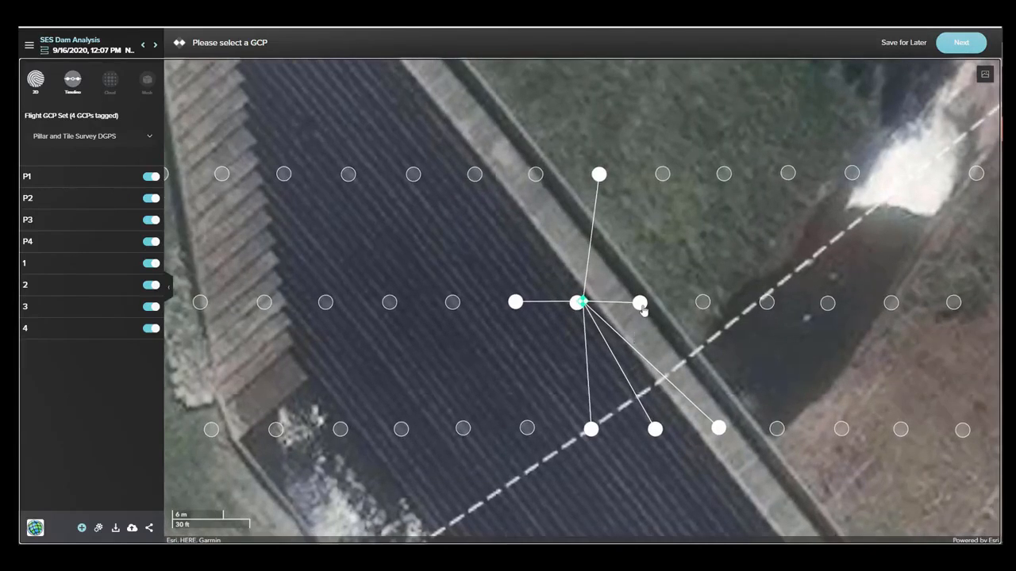
click(639, 305)
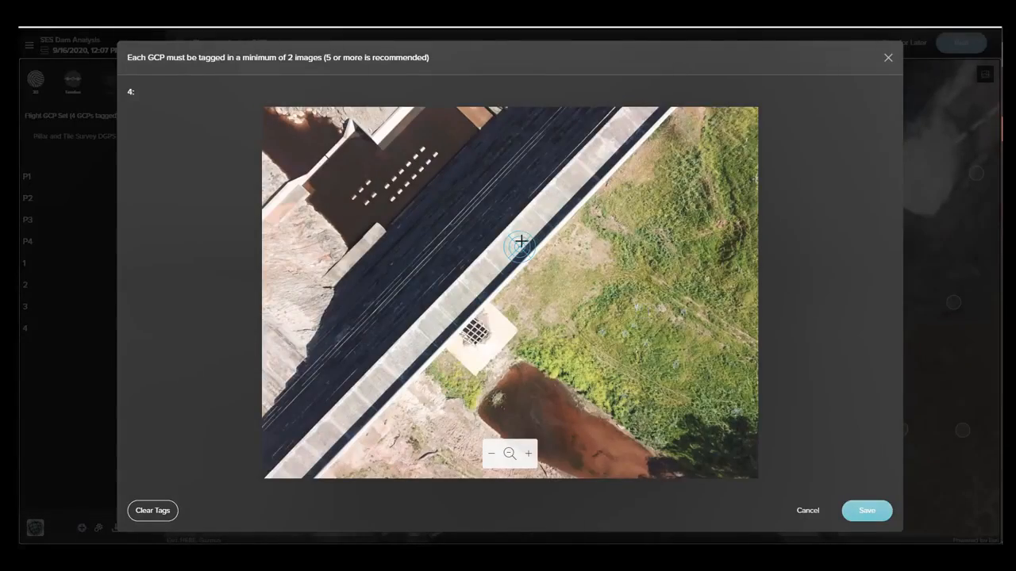
scroll(518, 247, up, 3)
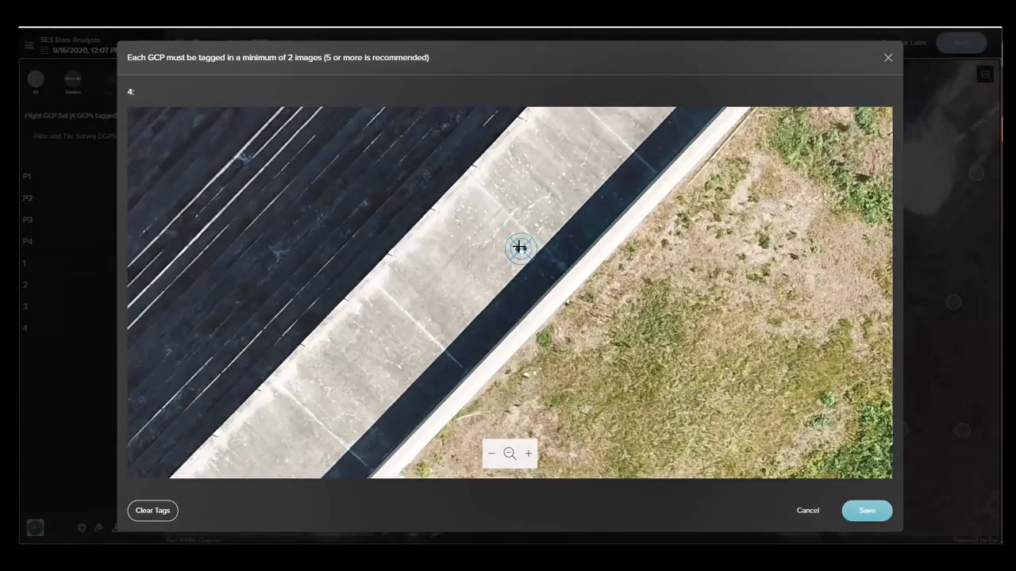
scroll(520, 251, up, 2)
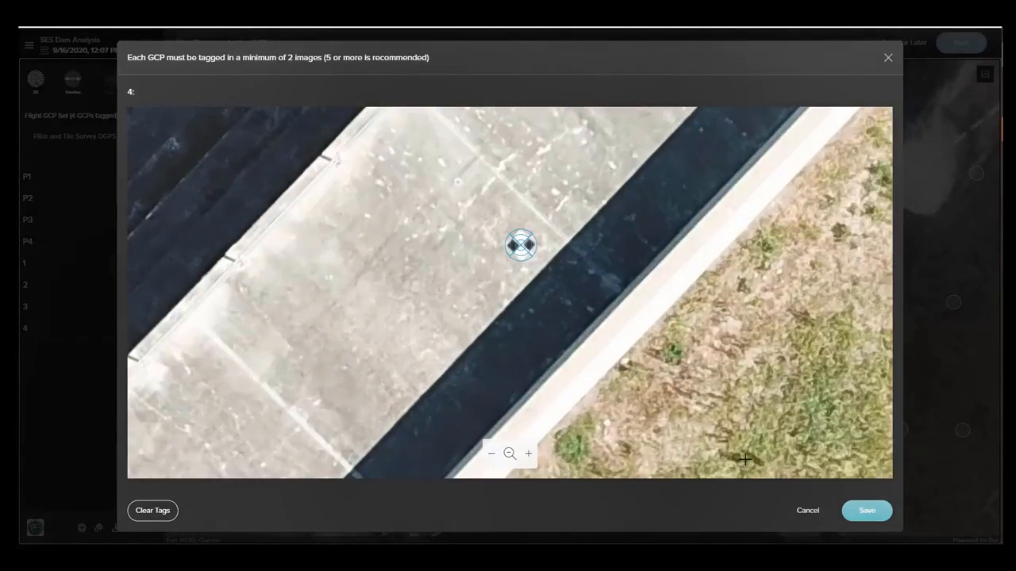
click(805, 511)
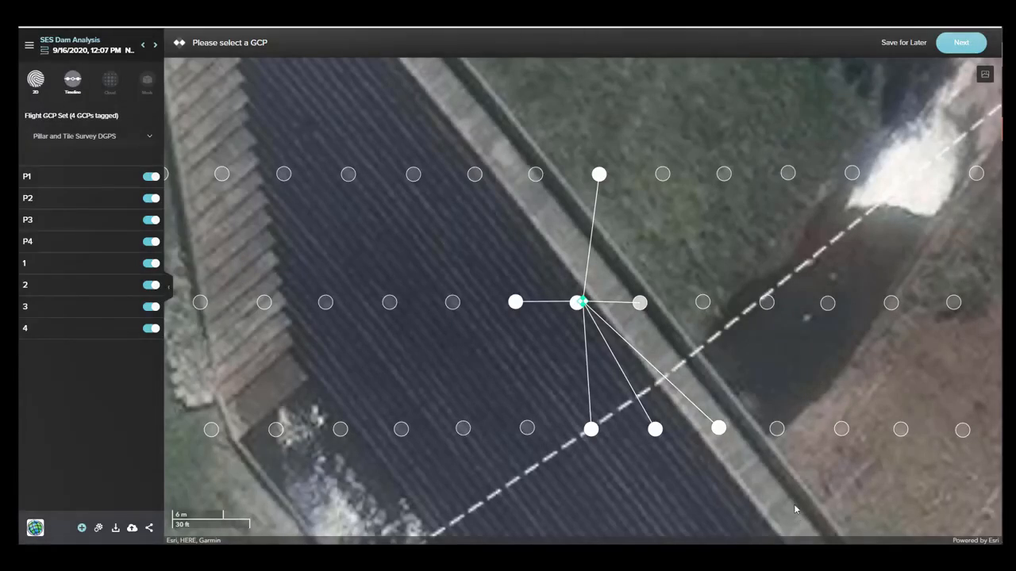
Inspect the tag for ground control point P2 up close in one of its linked photos and leave it unedited.
scroll(652, 430, down, 5)
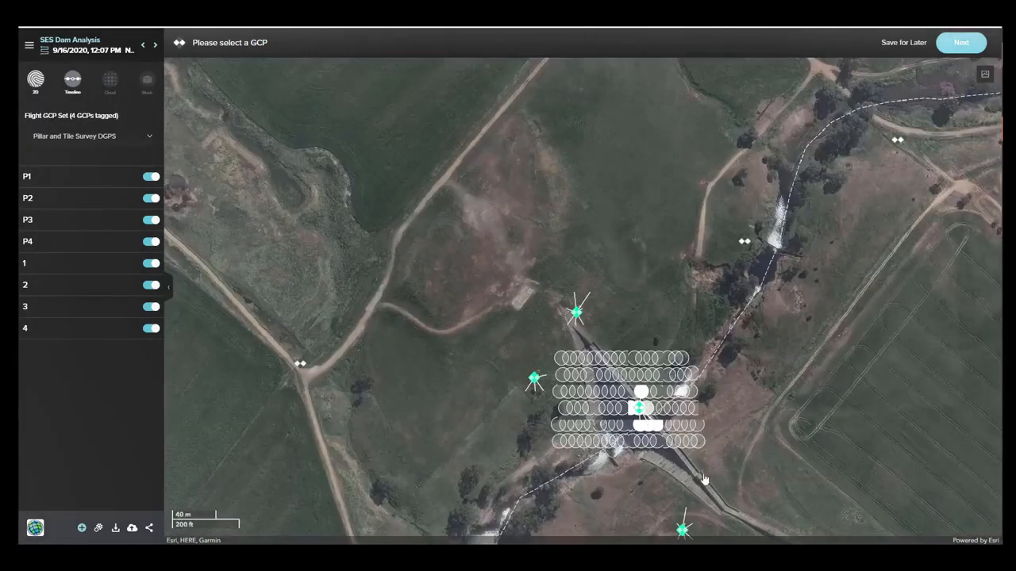
scroll(698, 462, up, 1)
drag(698, 462, 666, 378)
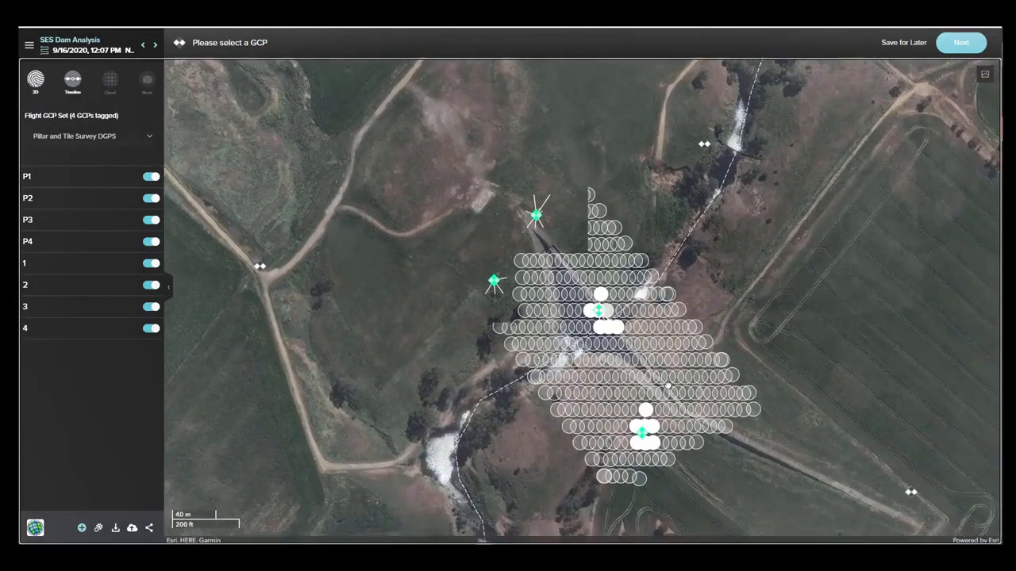
click(643, 437)
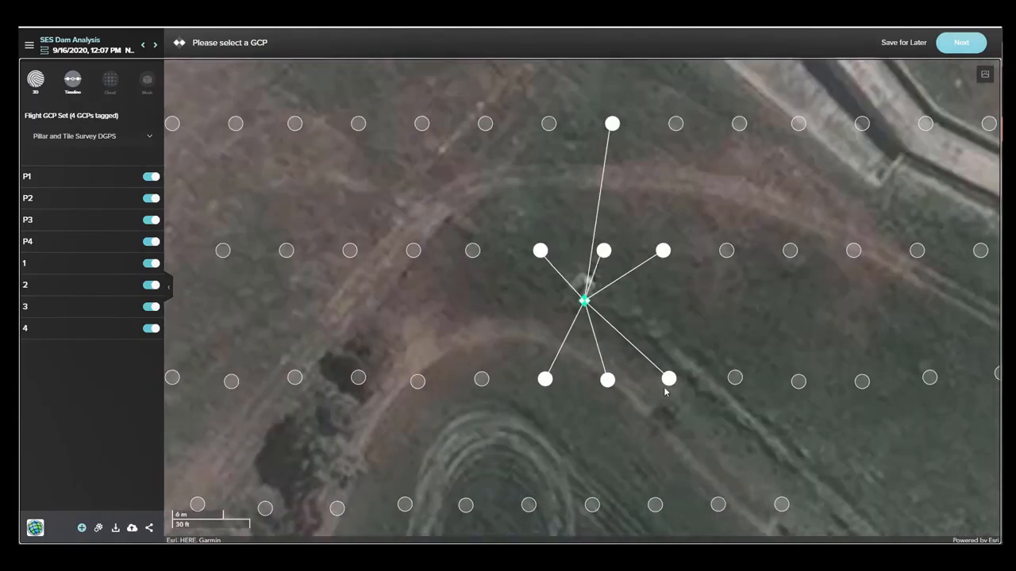
click(669, 380)
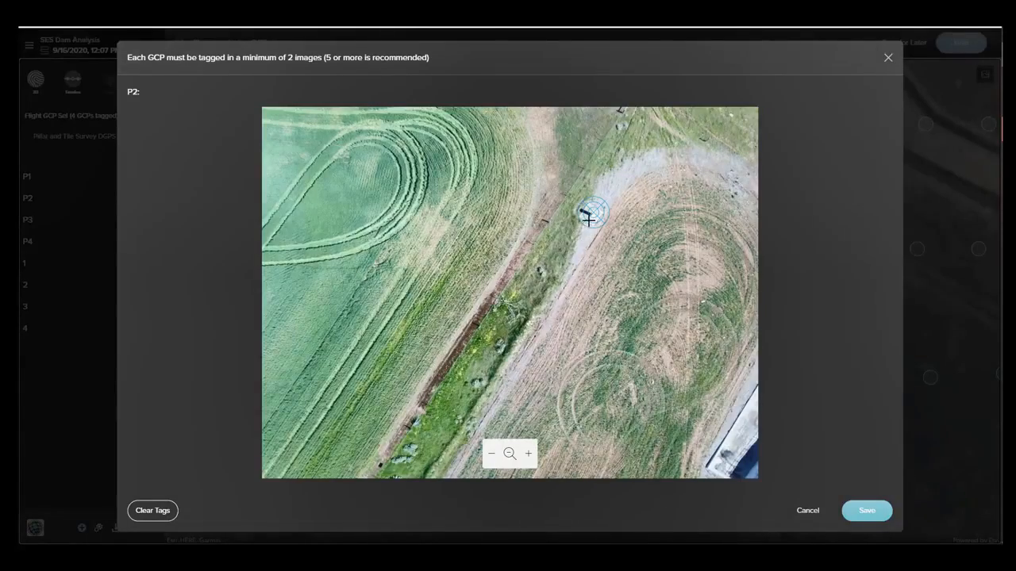
scroll(588, 218, up, 5)
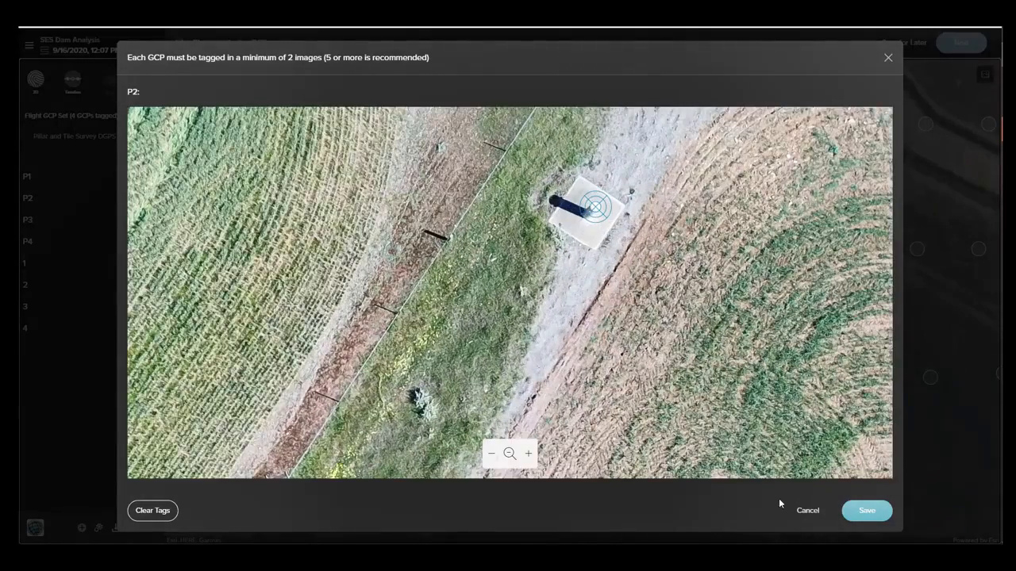
click(800, 514)
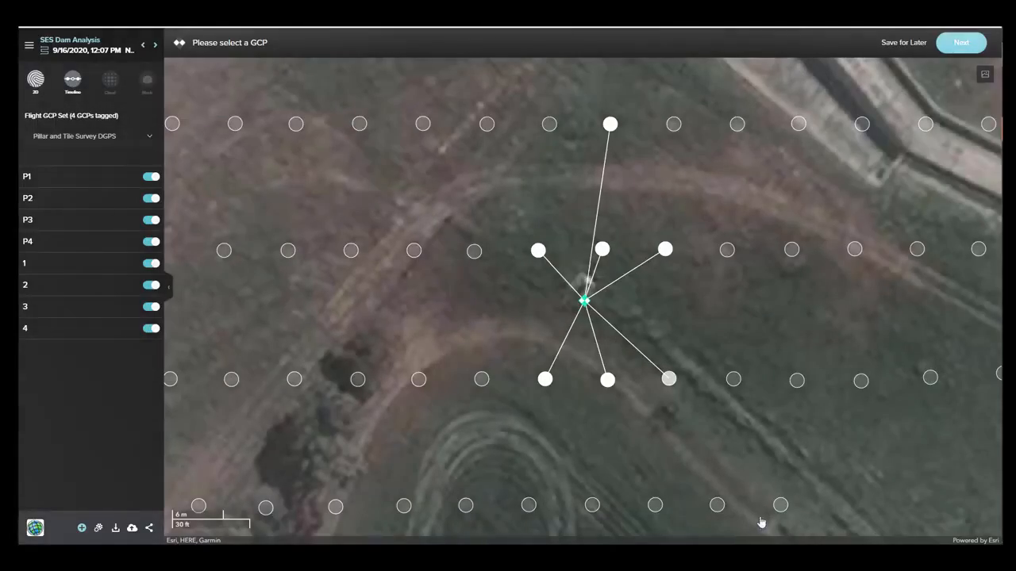
Reprocess the flight with the Mesh Engine set to High and RCS enabled, keeping the default Orthomosaic and Point Cloud Densification sizes.
click(99, 529)
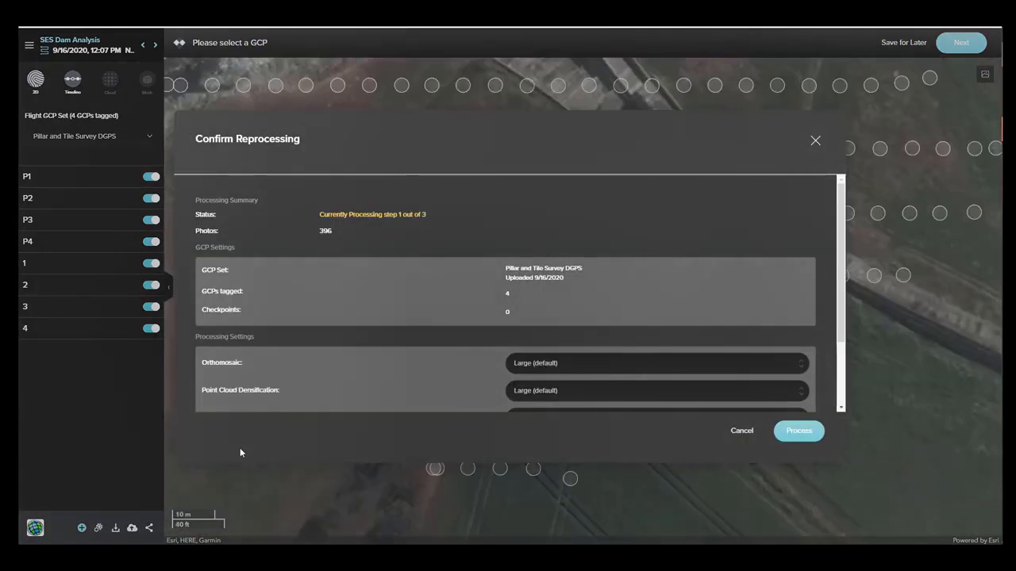
scroll(473, 371, down, 2)
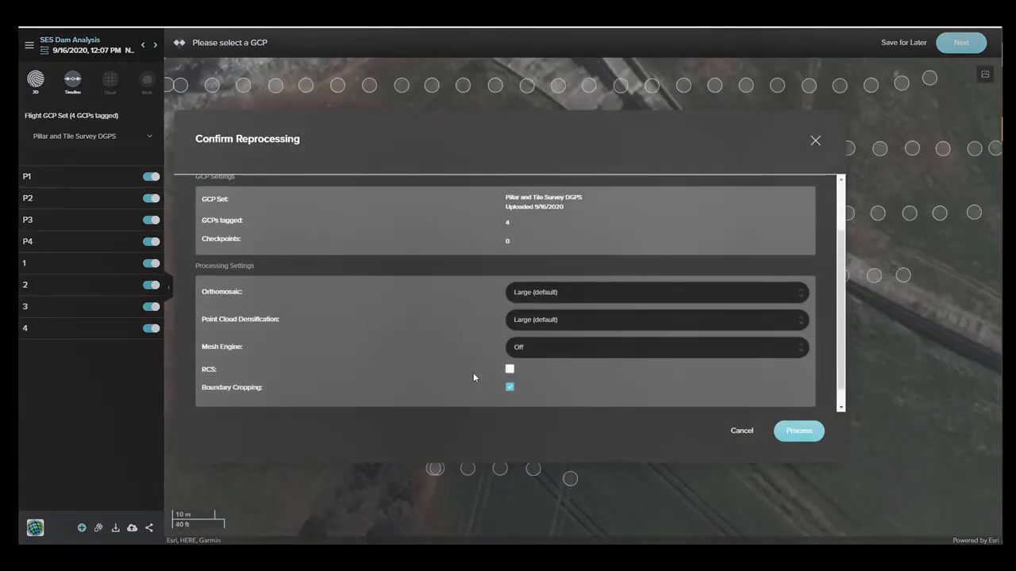
click(533, 351)
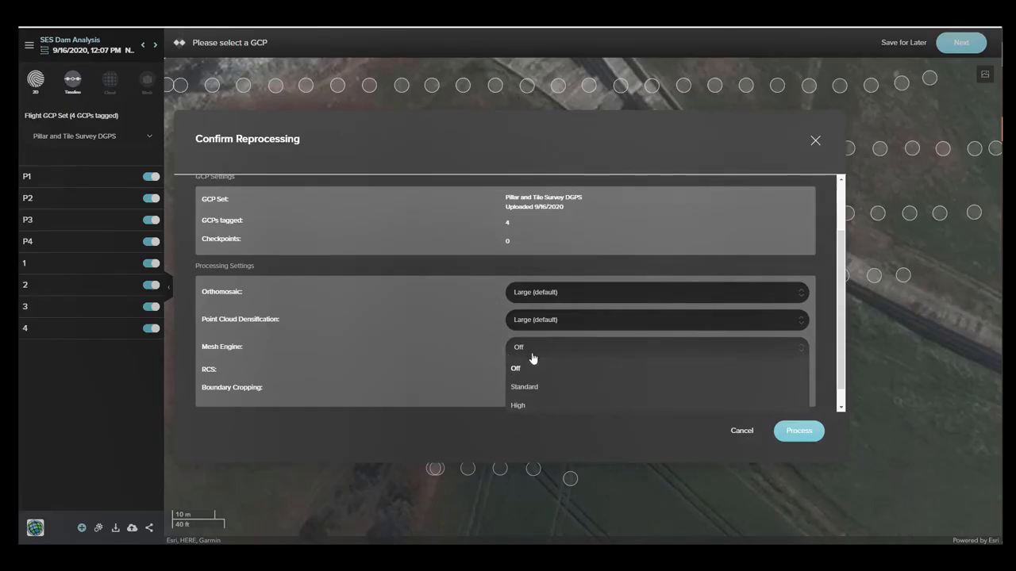
click(517, 406)
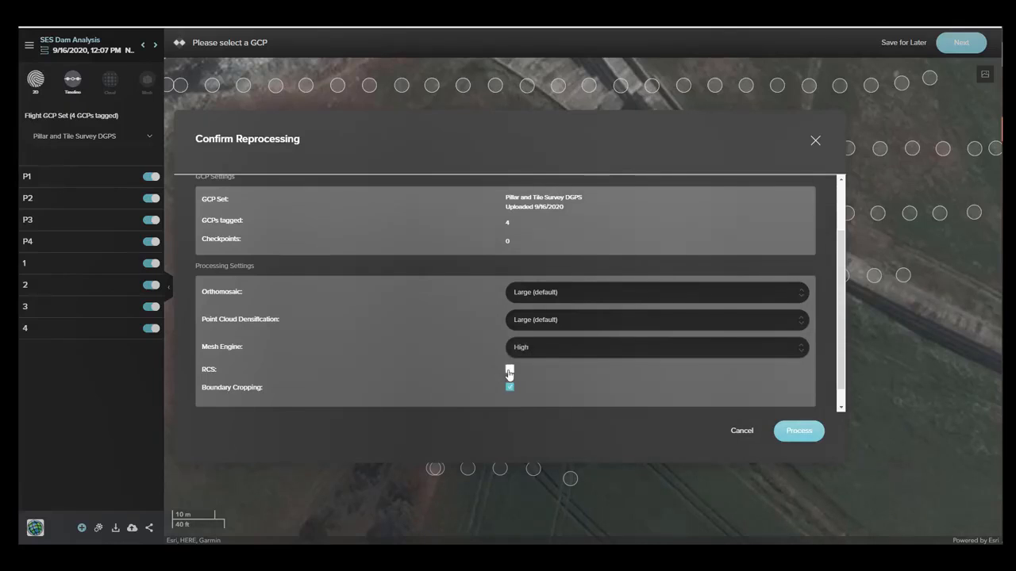
scroll(490, 379, down, 1)
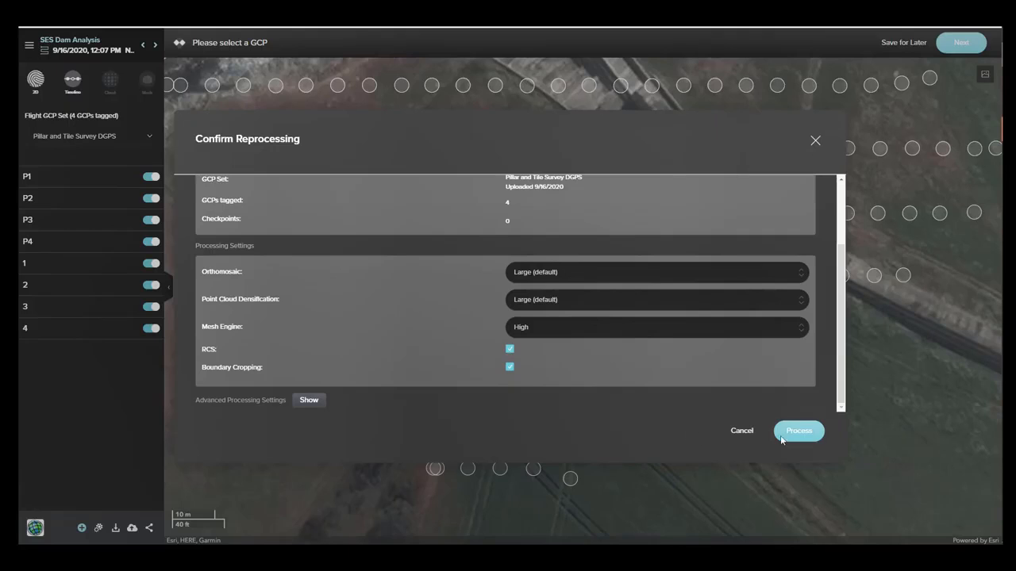
click(786, 434)
click(792, 438)
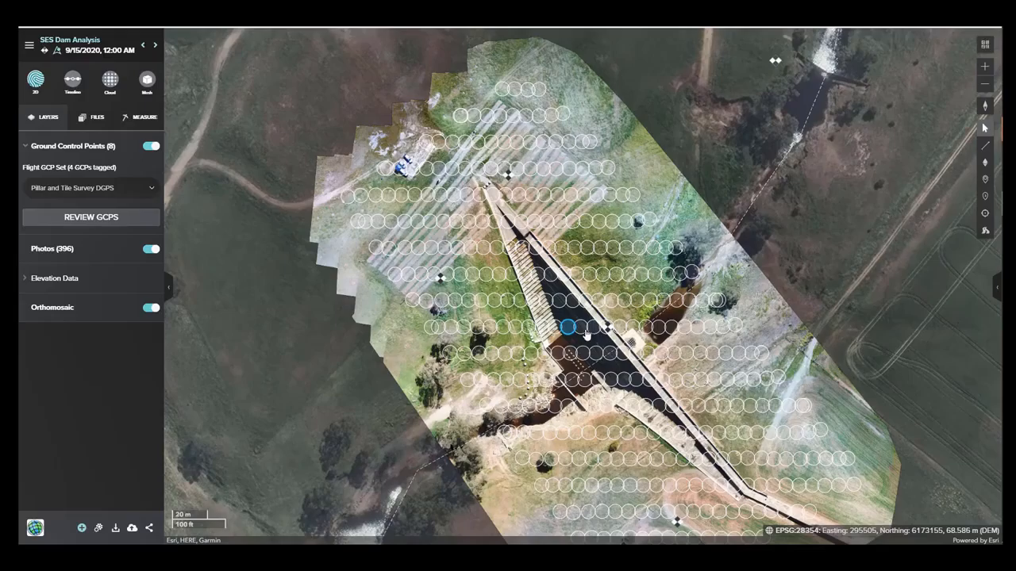
Hide the Photos layer on the processed 9/15/2020 flight and examine the orthomosaic closely along the dam wall and spillway steps.
click(149, 250)
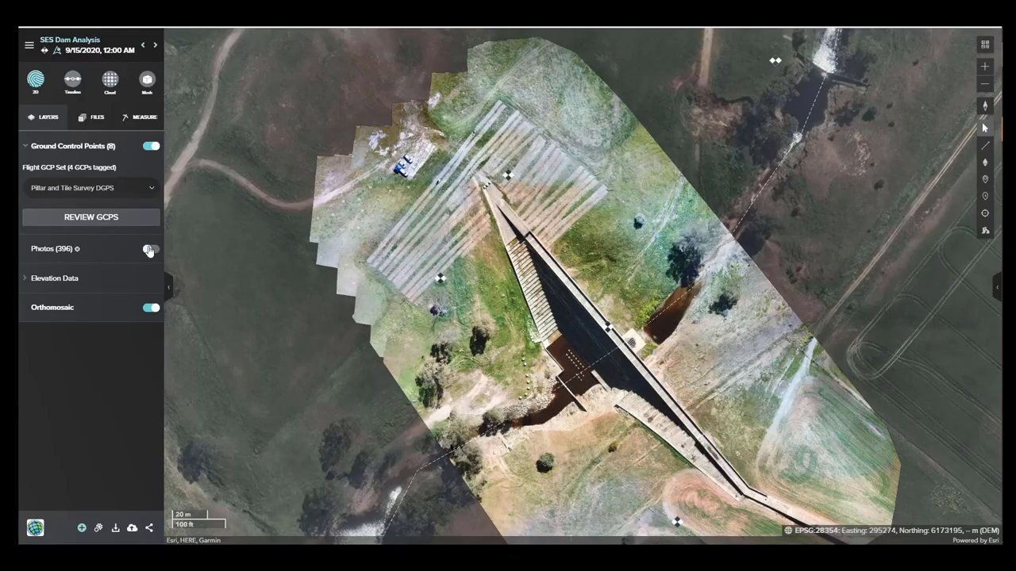
scroll(601, 344, up, 4)
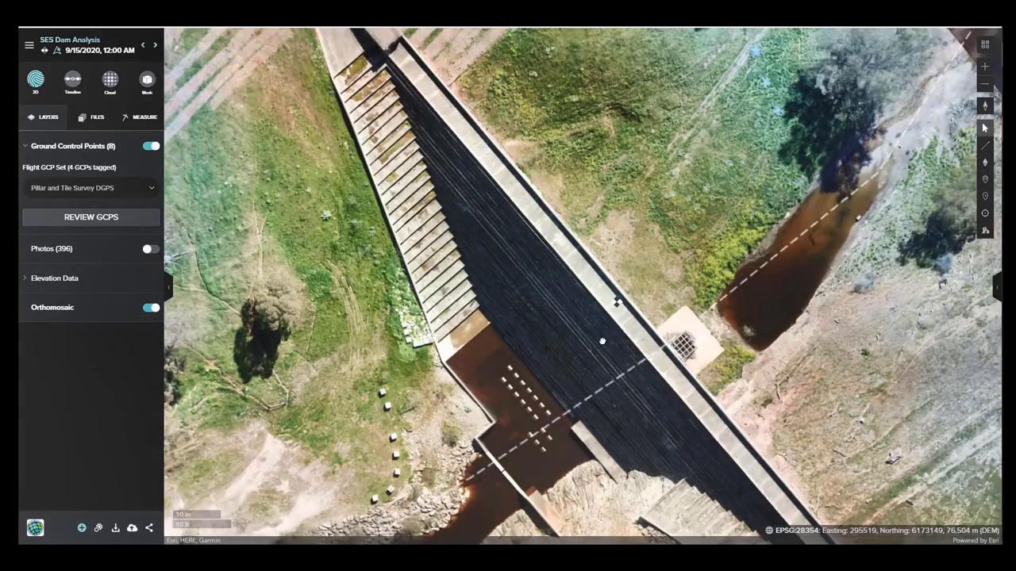
scroll(602, 342, up, 3)
drag(602, 341, 535, 393)
drag(218, 243, 510, 438)
drag(303, 346, 282, 96)
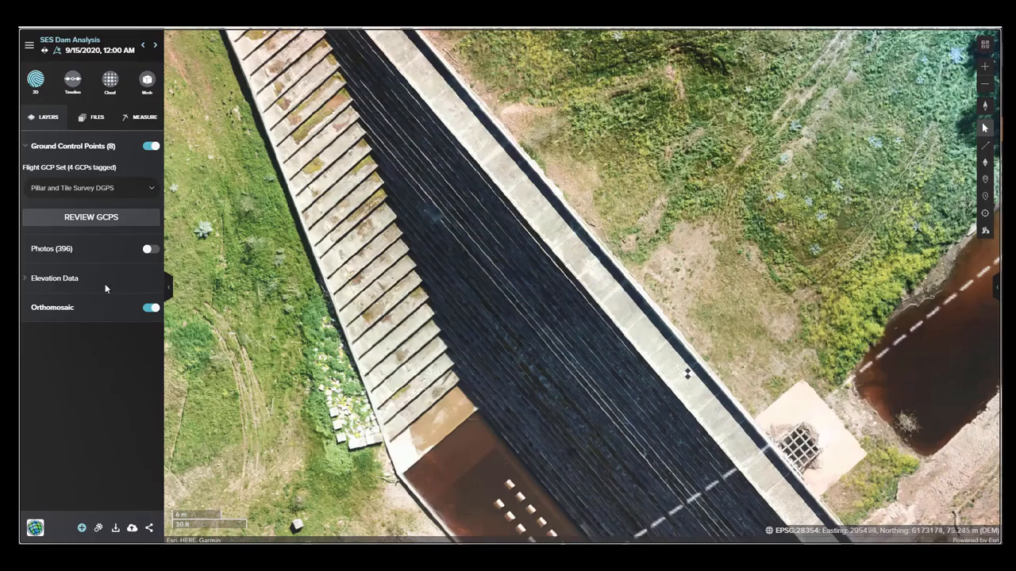
Expand the elevation data, view the DEM Elevation Model layer over the dam site, and hide it again.
click(58, 279)
scroll(711, 359, down, 4)
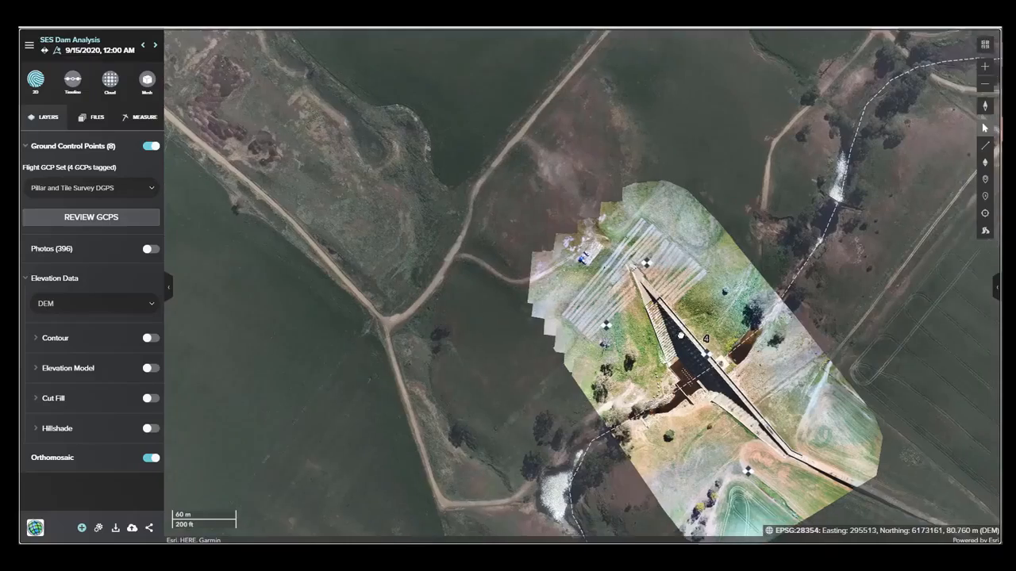
drag(681, 336, 609, 284)
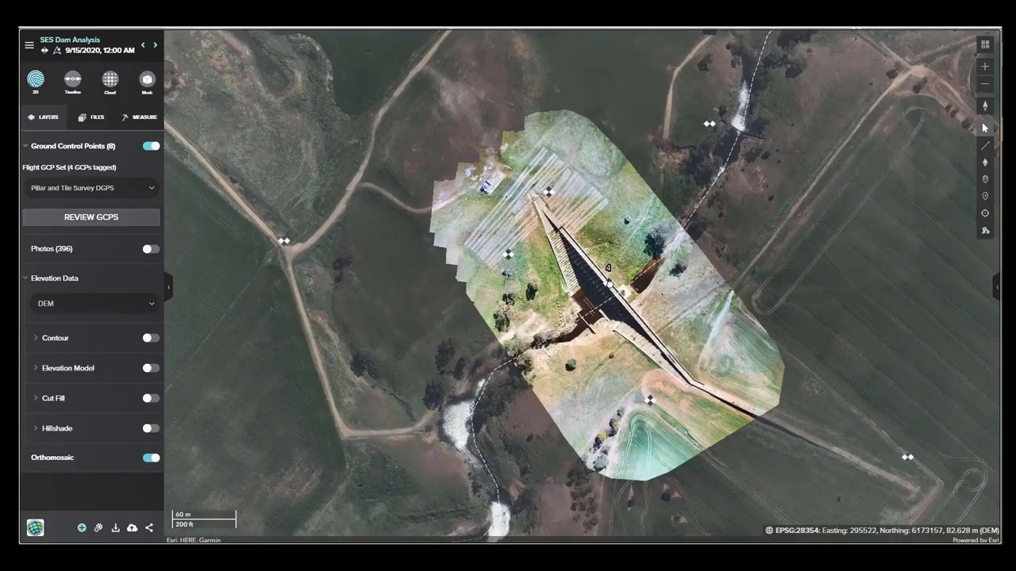
click(150, 369)
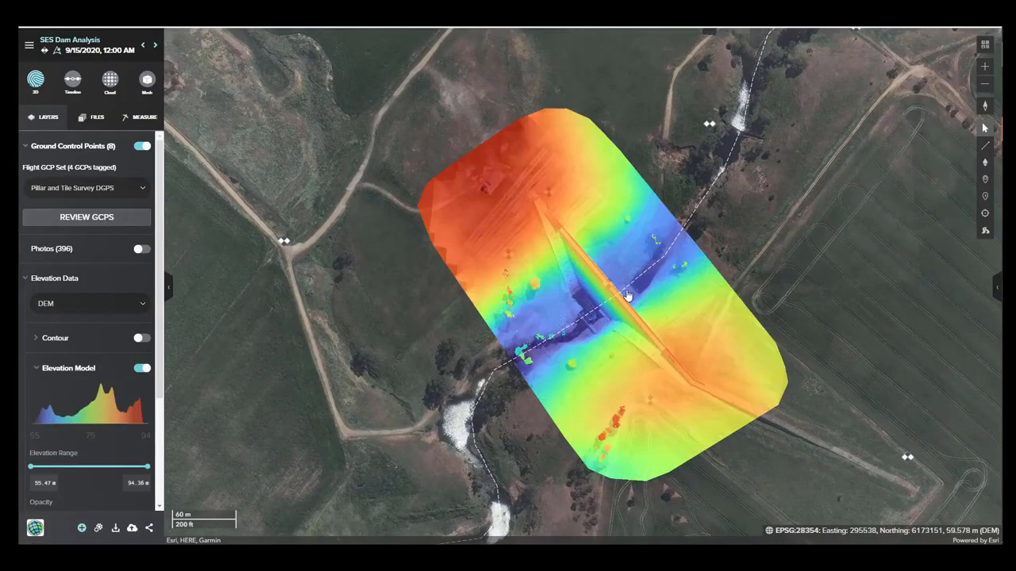
scroll(627, 295, up, 2)
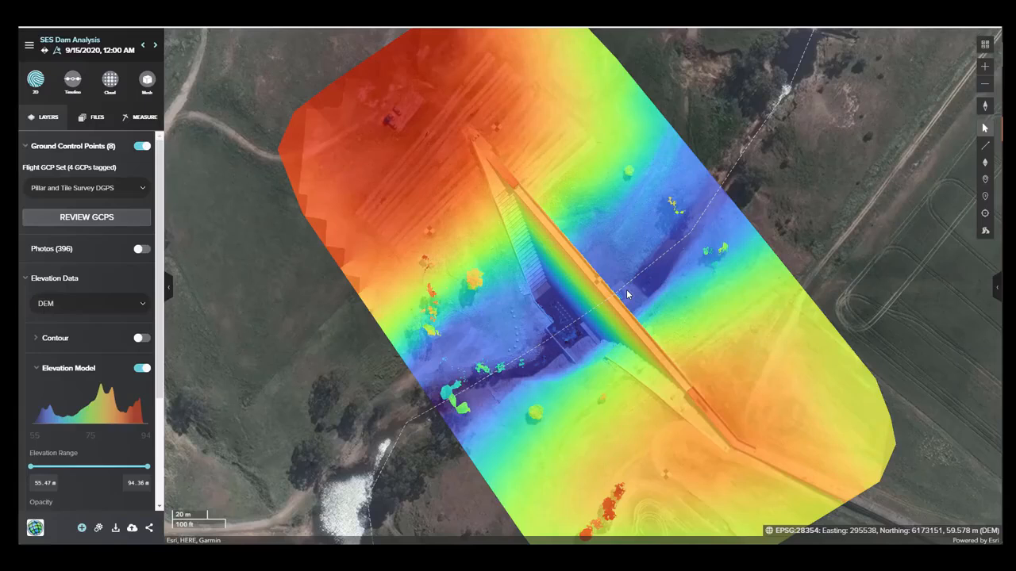
click(141, 369)
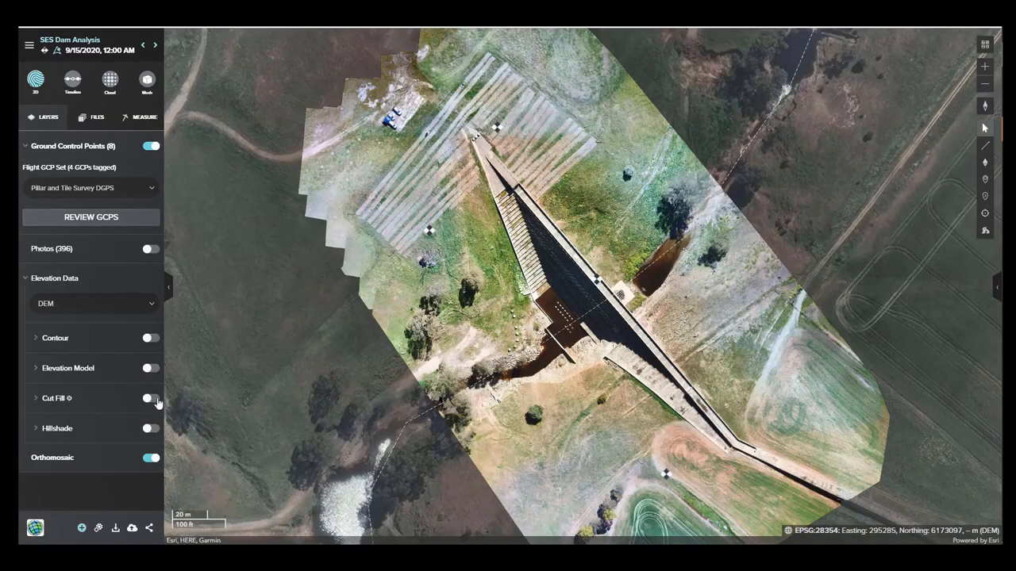
View the Cut Fill layer against a Level Plane across the dam site and hide it again.
click(148, 398)
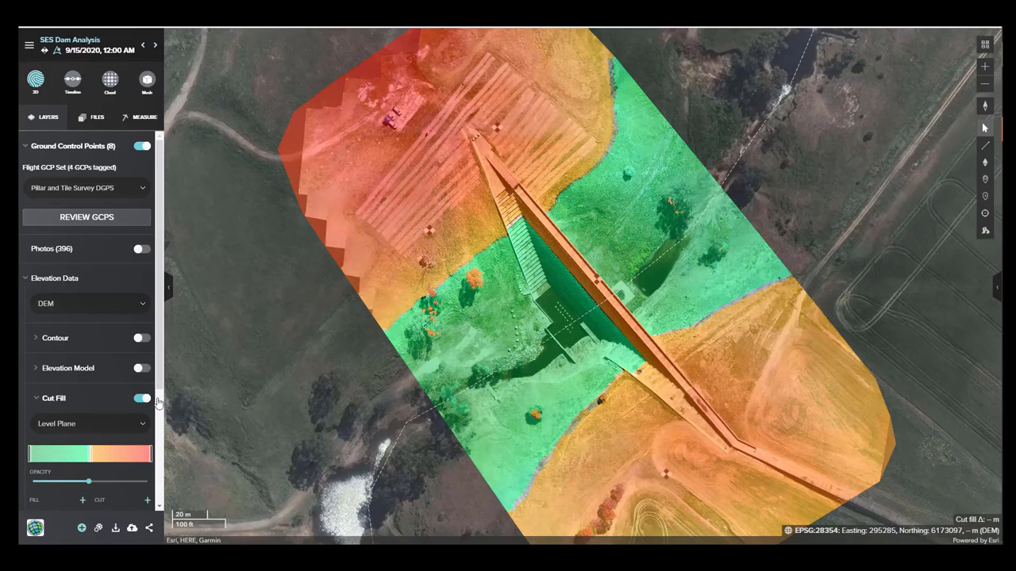
drag(635, 354, 585, 315)
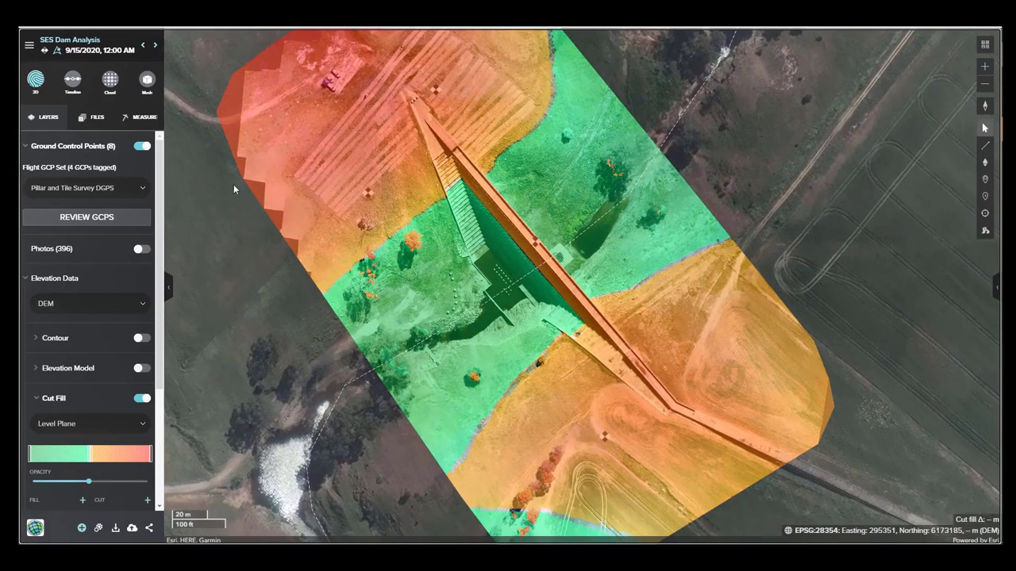
drag(432, 252, 471, 277)
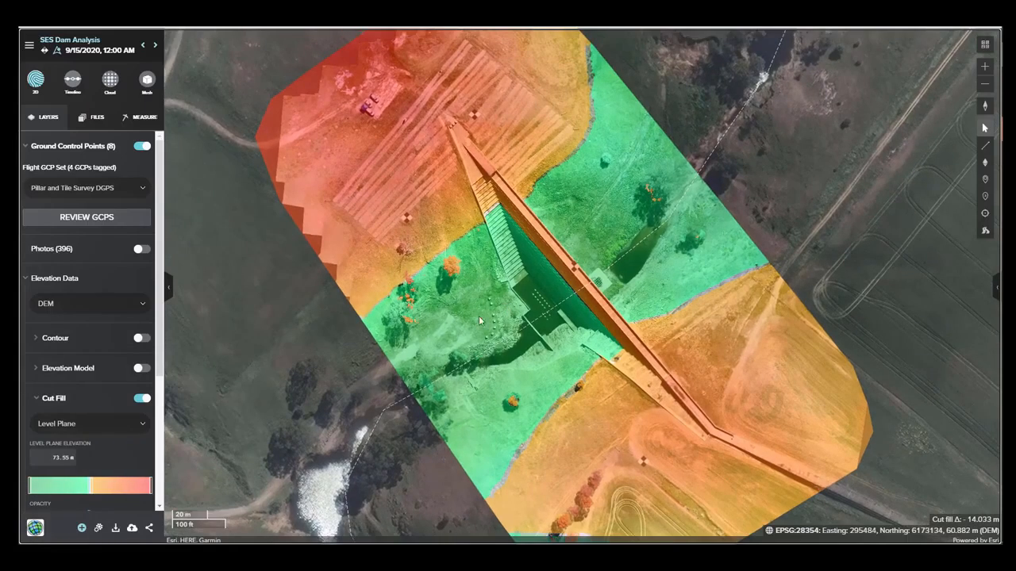
click(134, 400)
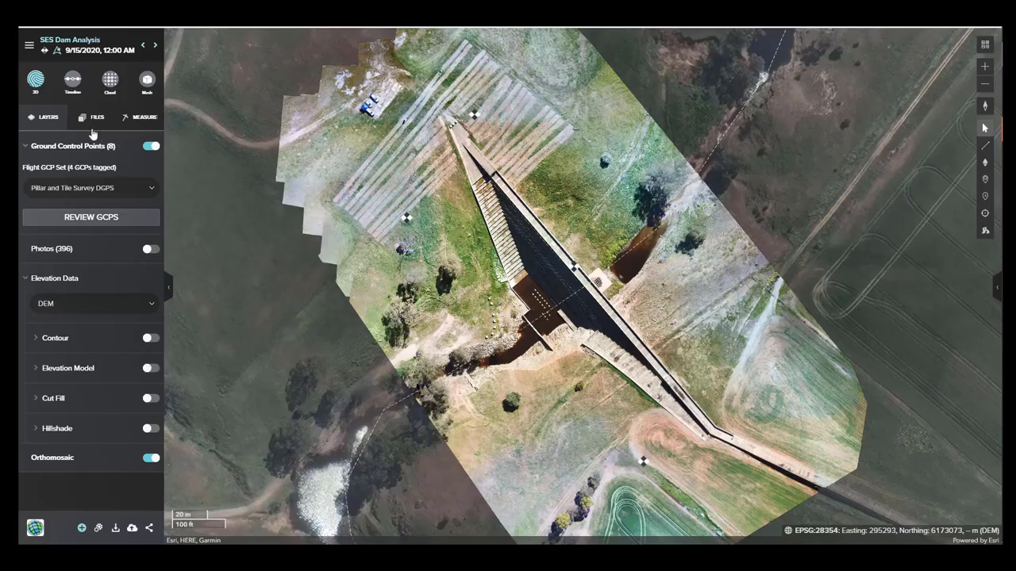
Examine the dam's point cloud up close from several angles and open the flight's 3D mesh.
click(110, 83)
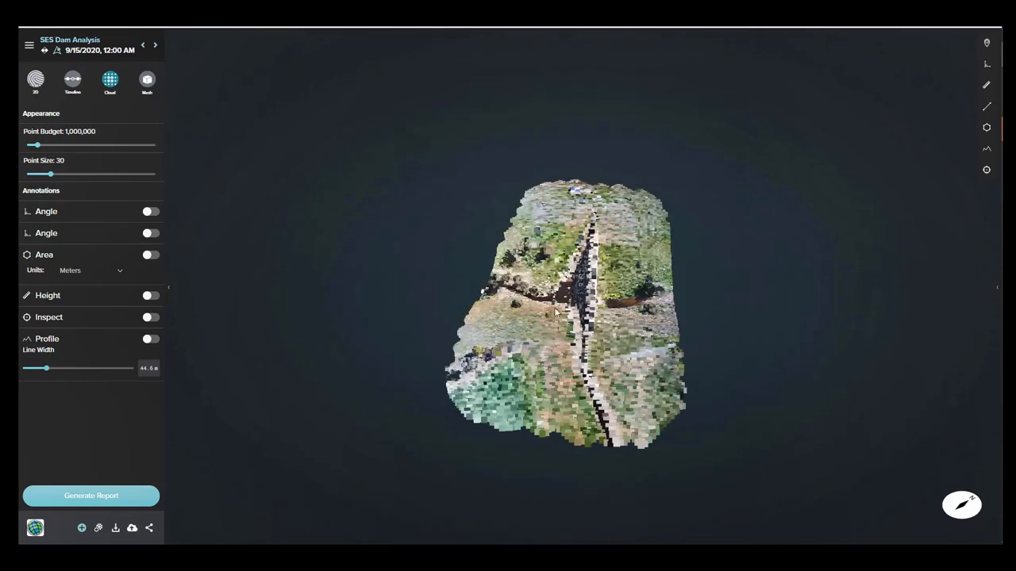
scroll(557, 311, up, 5)
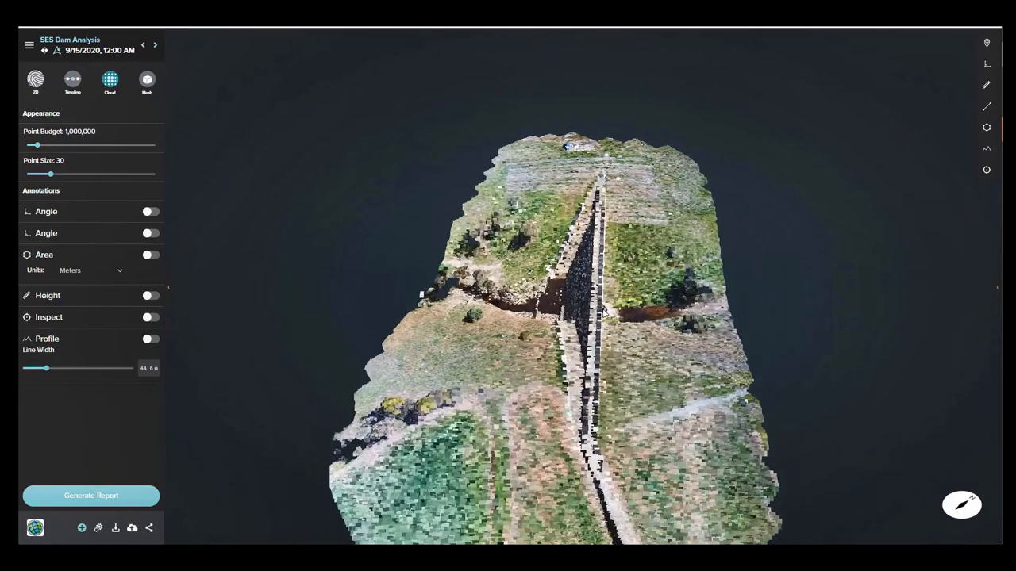
right_drag(604, 311, 520, 294)
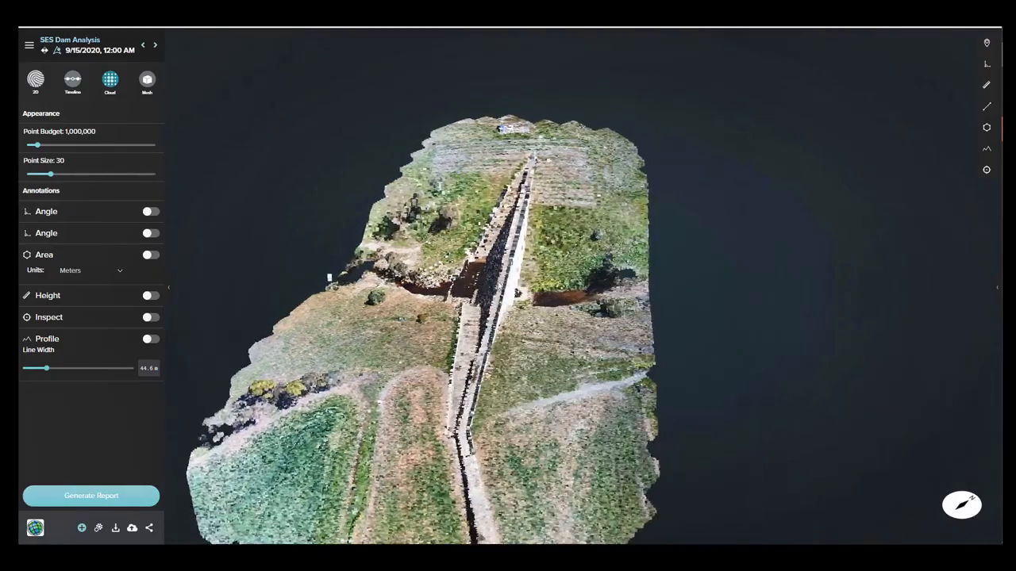
drag(470, 297, 384, 280)
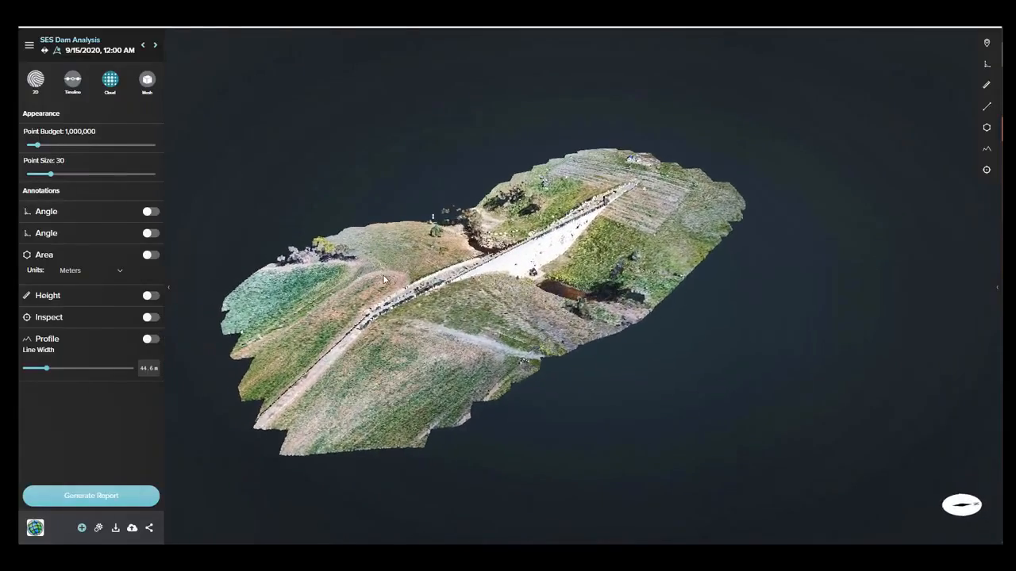
click(147, 81)
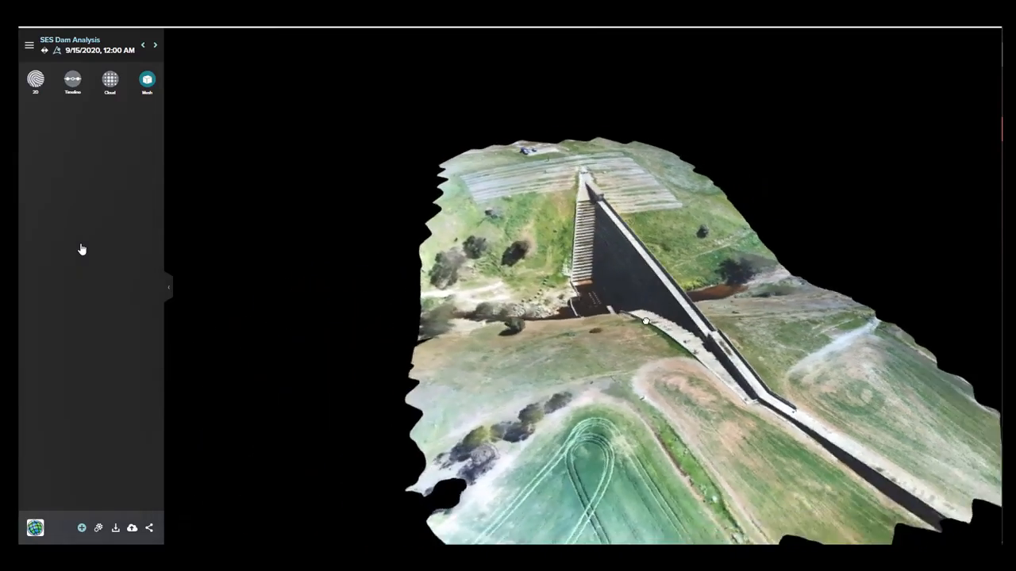
Return to the 2D map and outline a volume measurement around the central stepped face and crest of the dam wall.
click(36, 80)
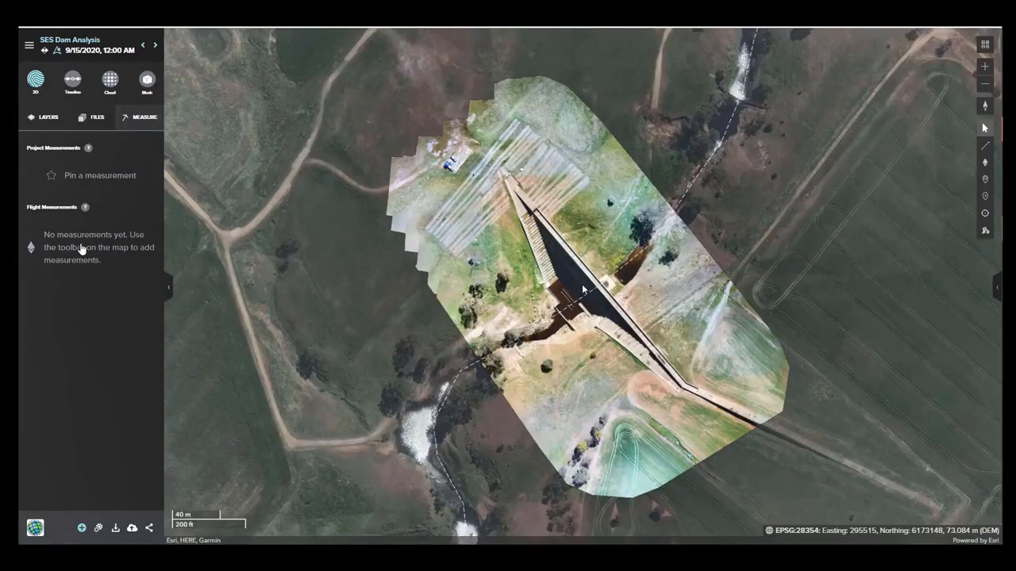
scroll(582, 290, up, 3)
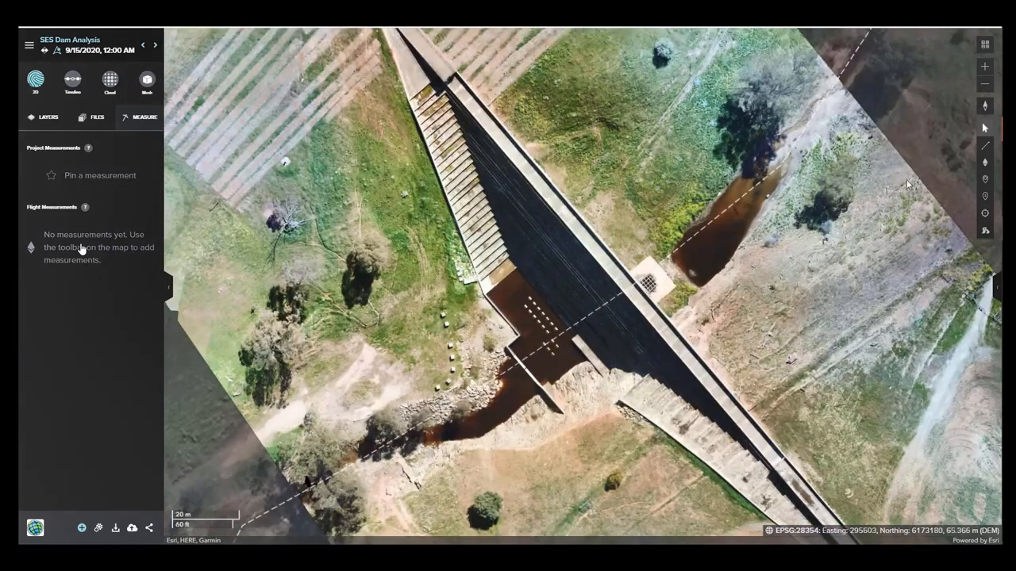
click(985, 163)
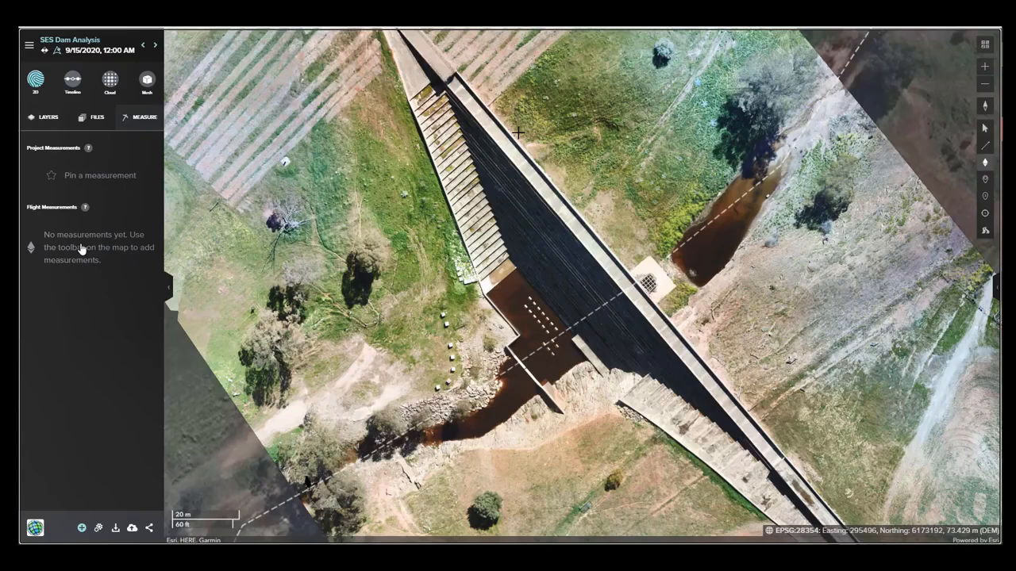
click(495, 227)
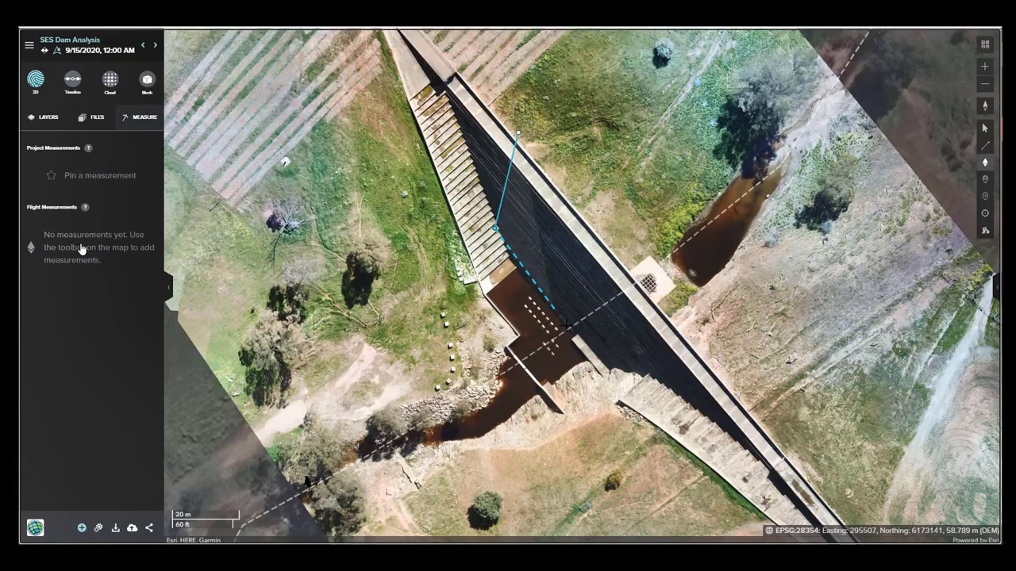
click(601, 372)
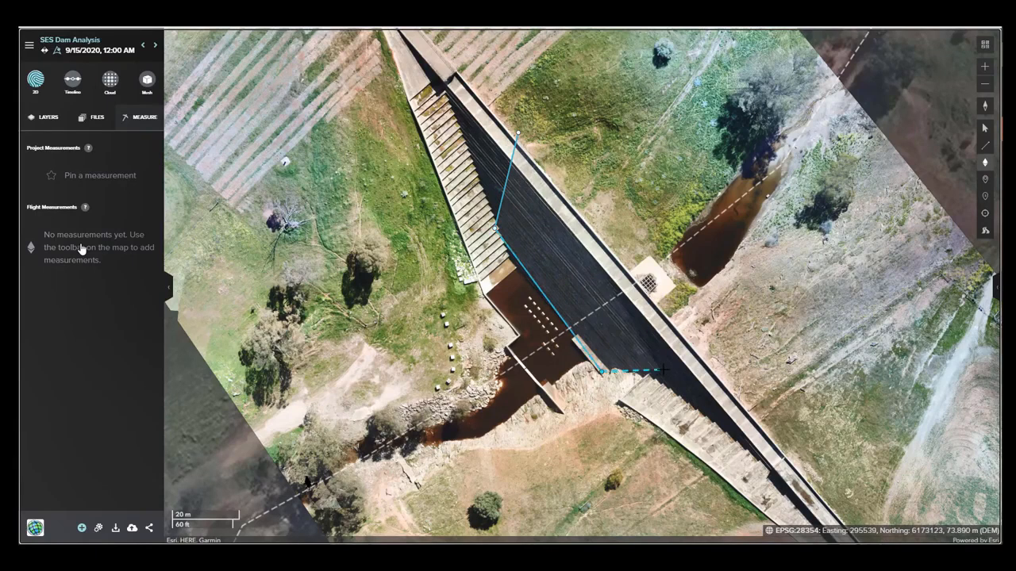
click(665, 387)
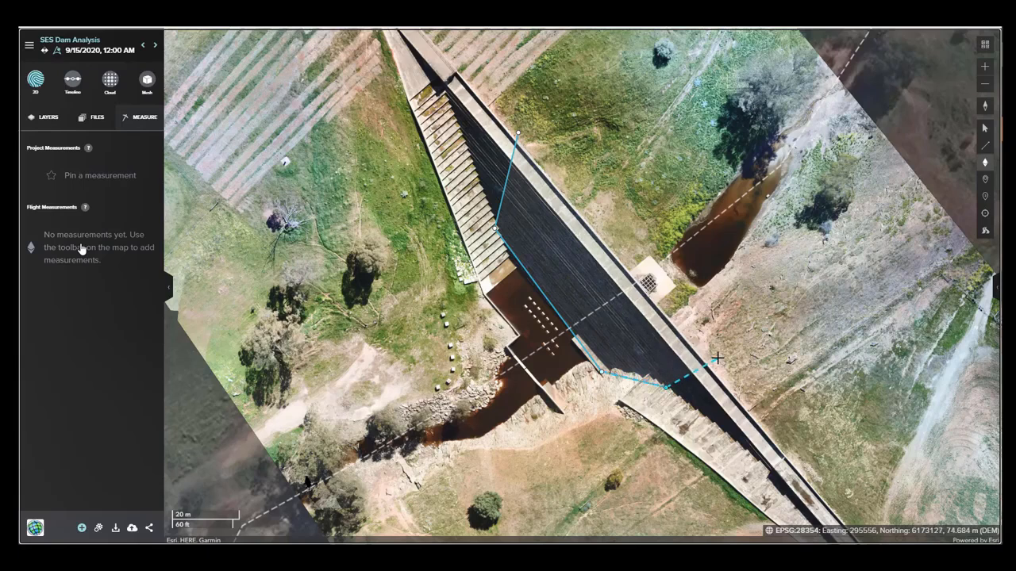
double_click(721, 351)
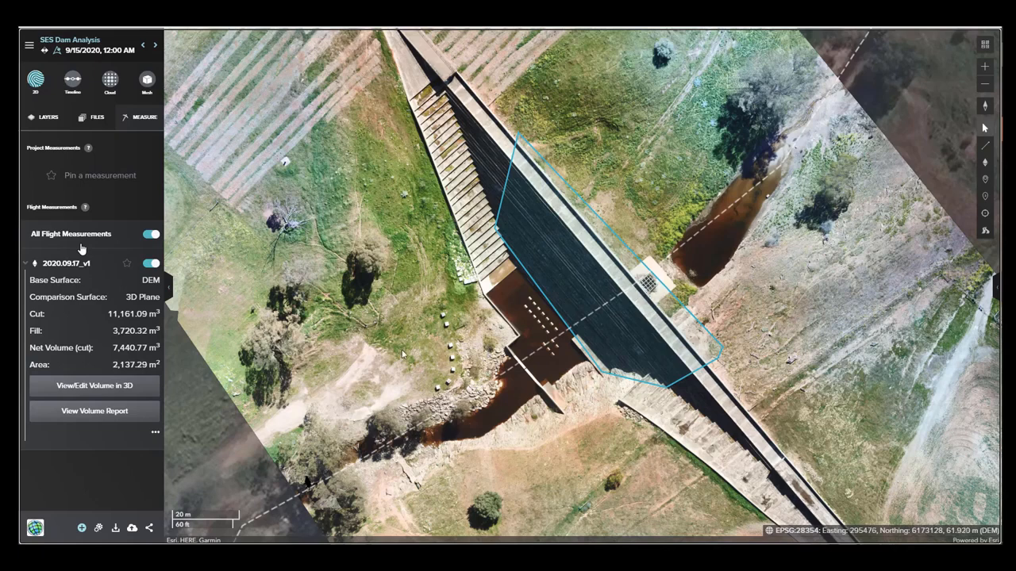
Open the dam wall volume in 3D, display the DEM base surface as a mesh, and view it from the side.
click(98, 395)
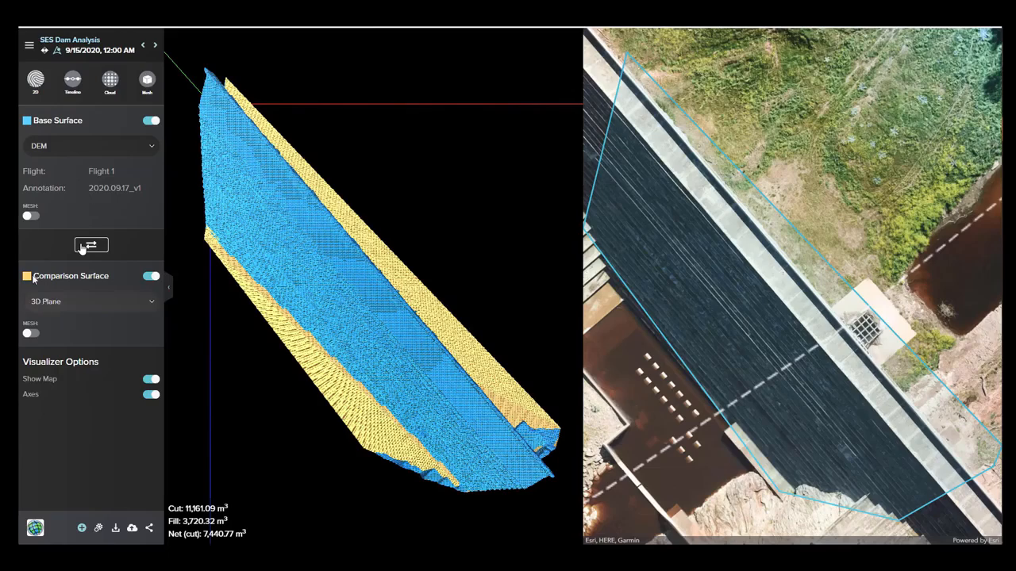
click(30, 216)
drag(406, 391, 203, 301)
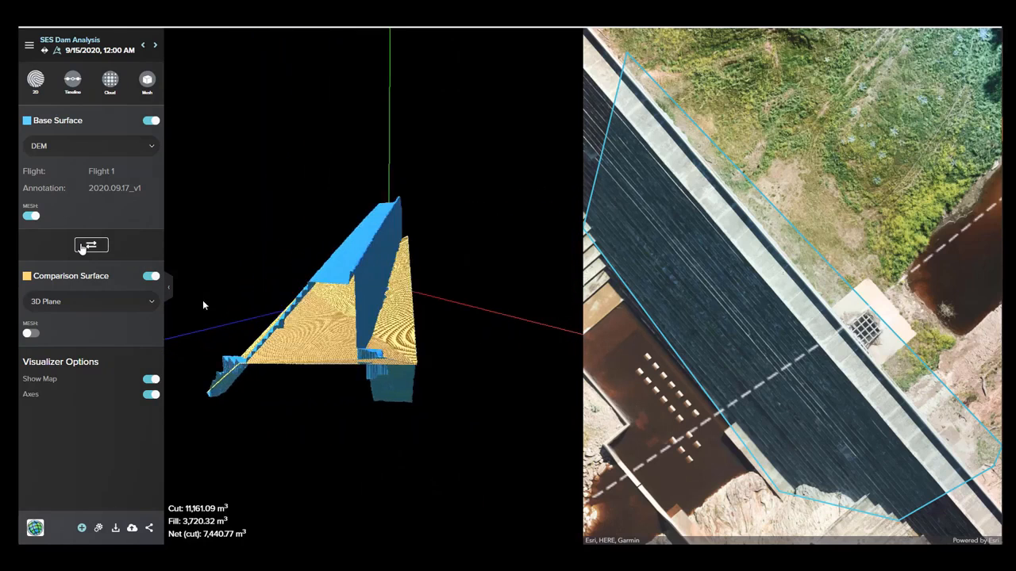
Set the volume's comparison surface to Lowest Elevation Plane and inspect the two surfaces in 3D.
click(152, 307)
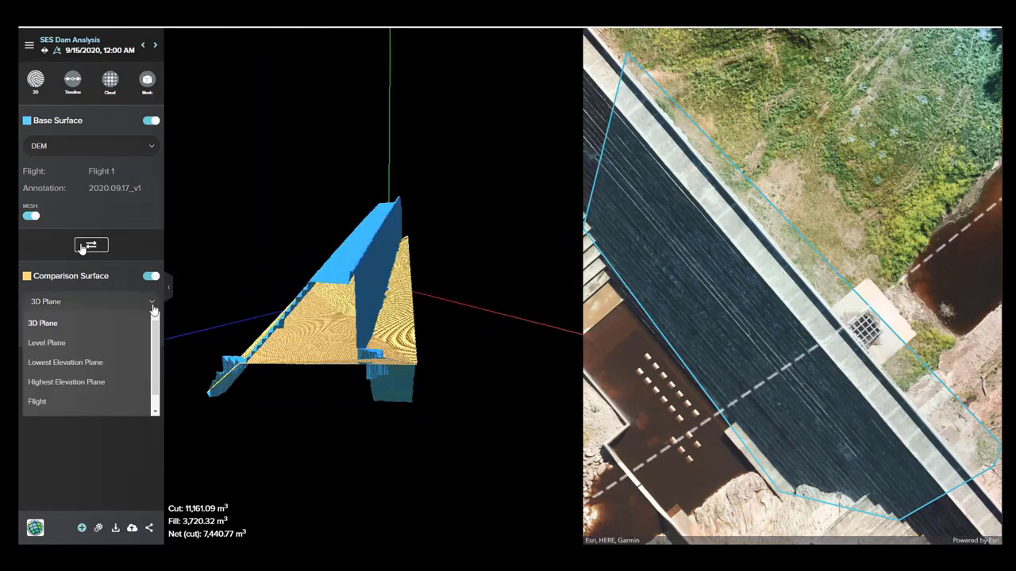
click(111, 362)
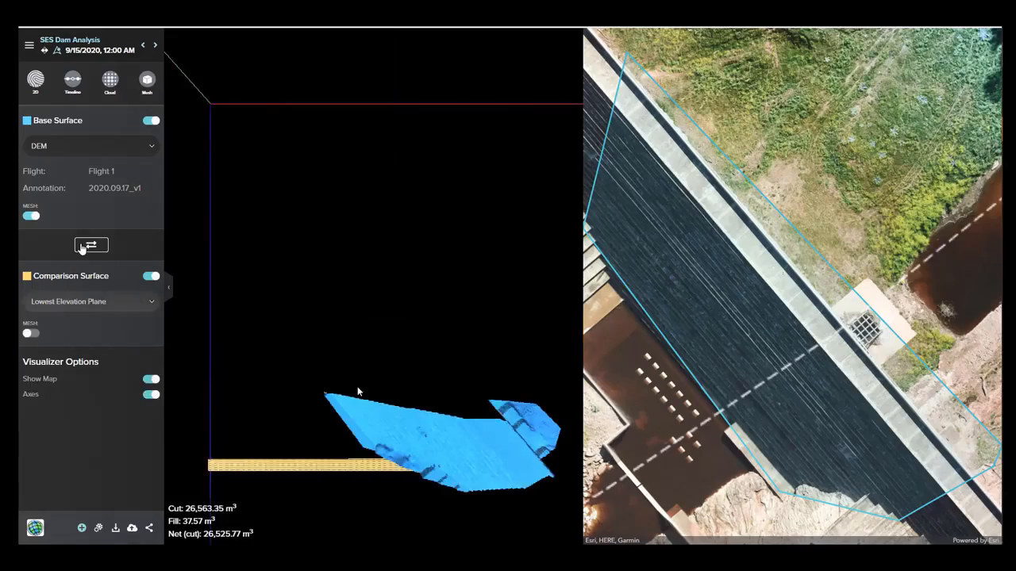
drag(431, 400, 461, 334)
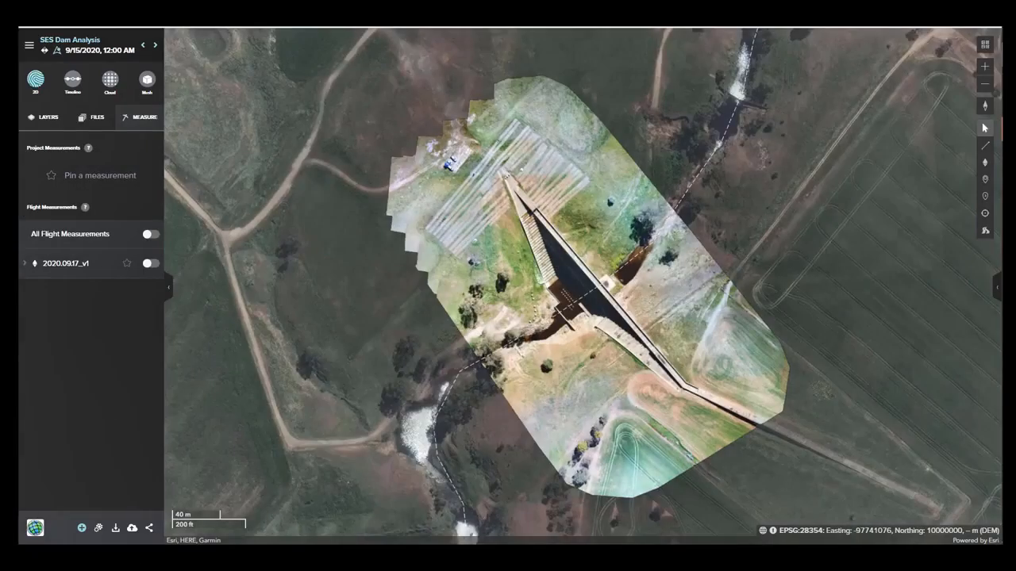
Place a point measurement on the pale patch in the dam's dark spillway steps on the 2D map.
click(984, 215)
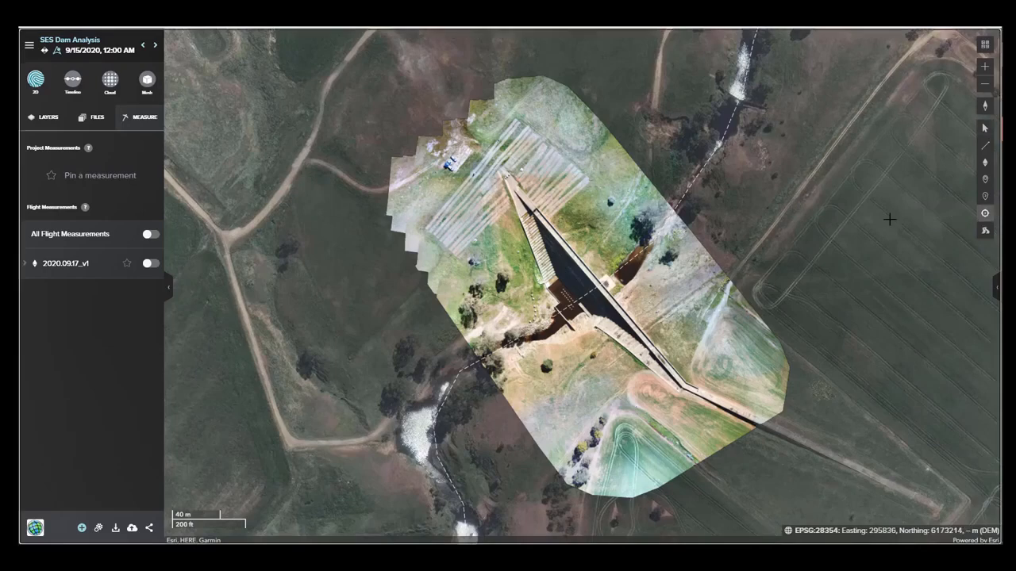
scroll(570, 311, up, 5)
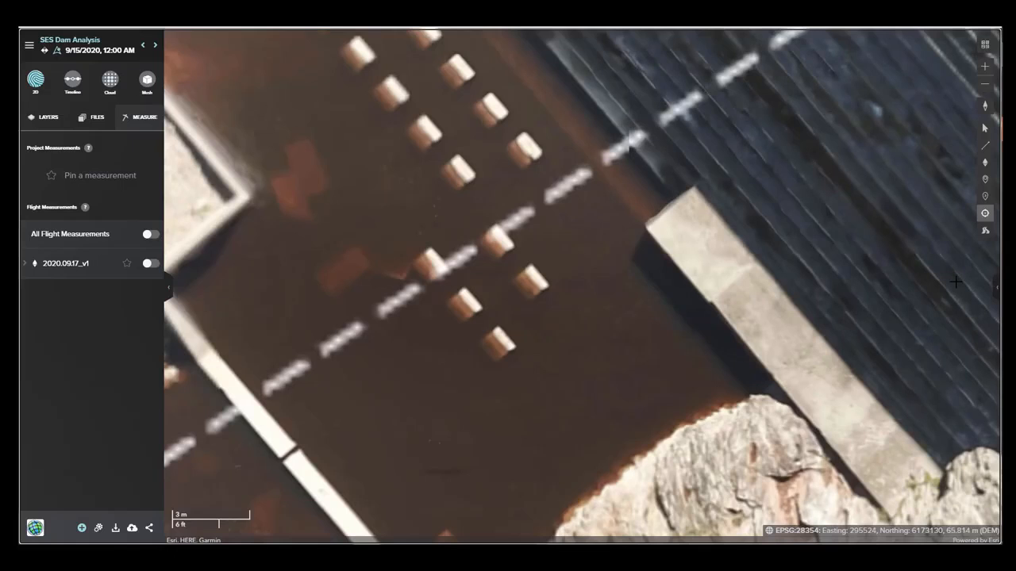
drag(905, 266, 443, 262)
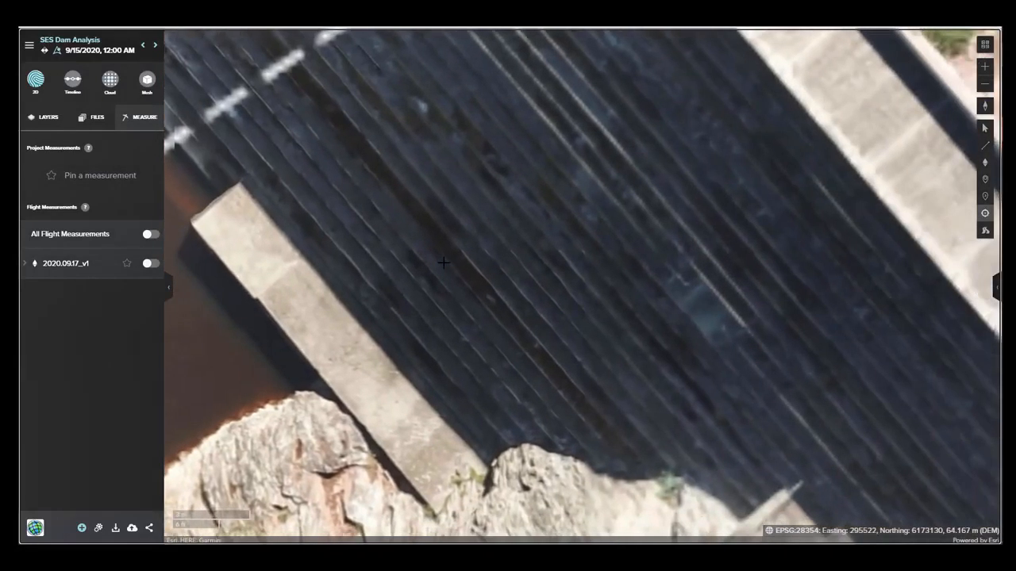
click(706, 301)
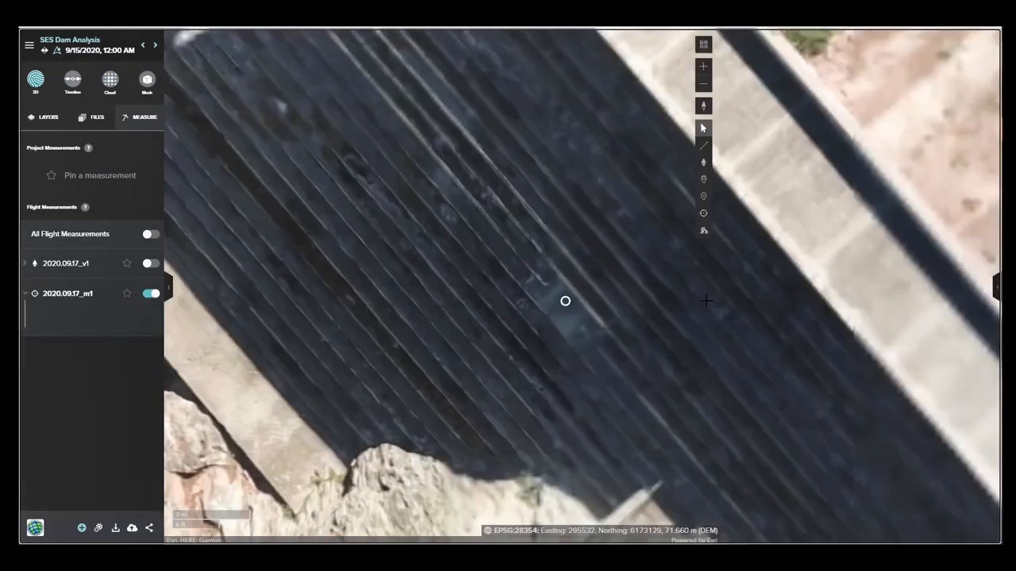
Browse the nearby drone images showing the marked spillway point, and close the image view.
mouse_move(802, 313)
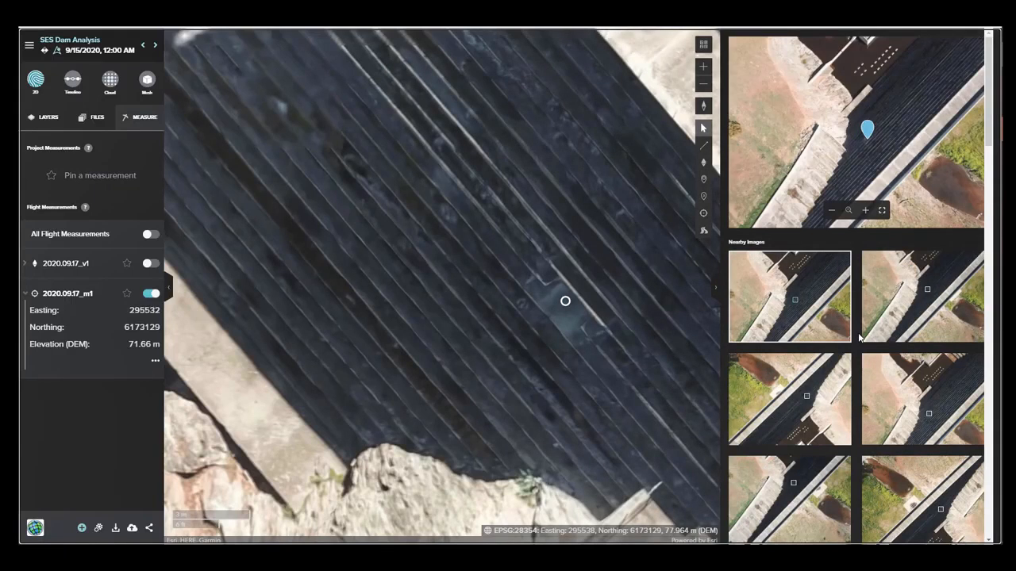
scroll(859, 339, down, 10)
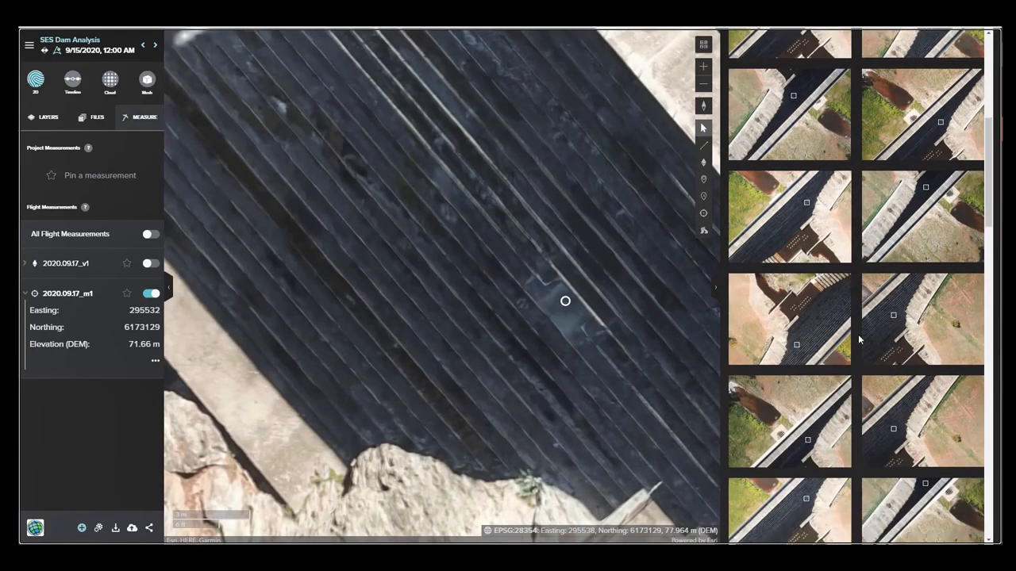
scroll(858, 339, down, 3)
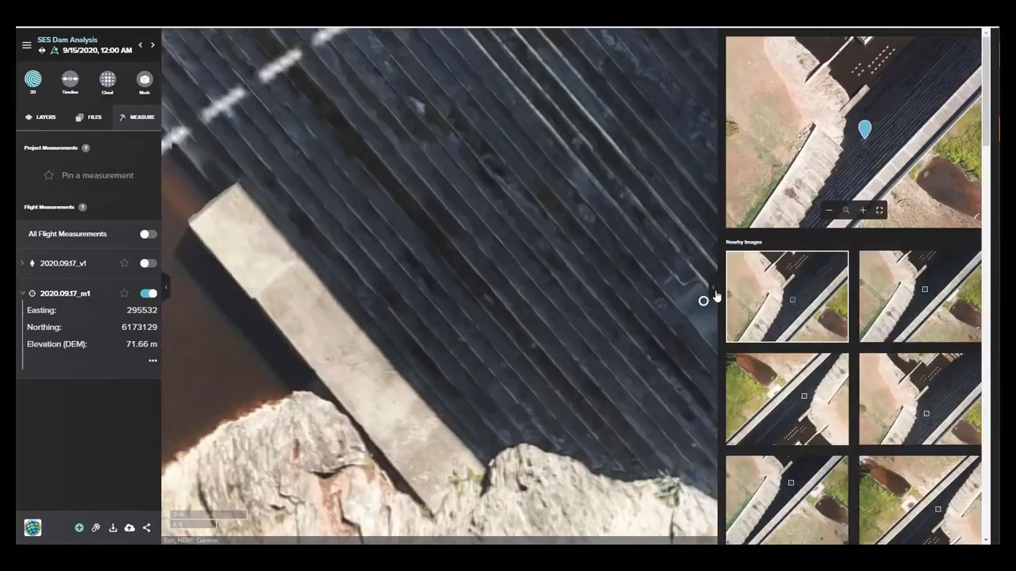
click(714, 294)
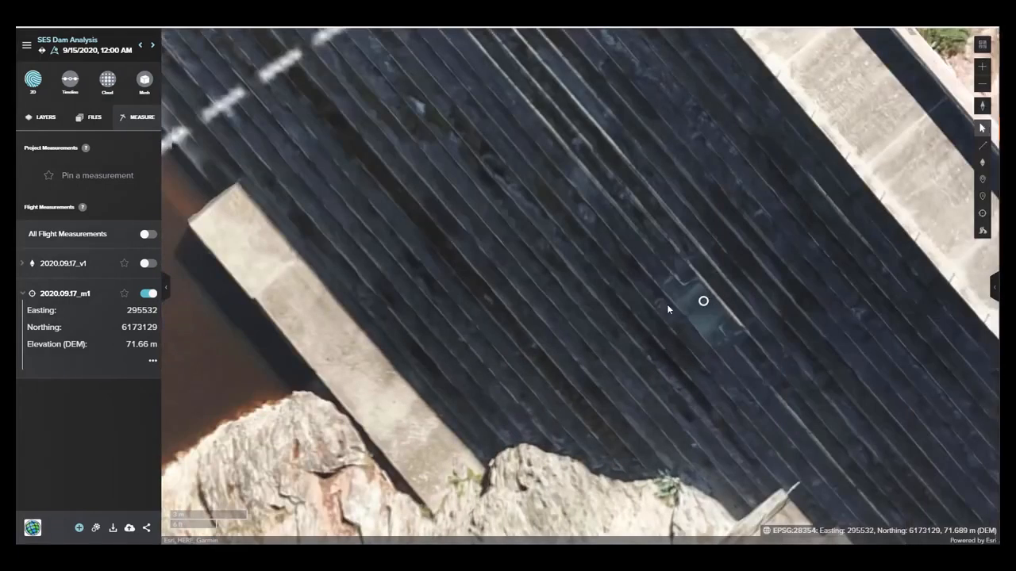
Review the flight's data export options, from raster data and contours to point cloud, mesh, report and measurements, without exporting.
click(114, 531)
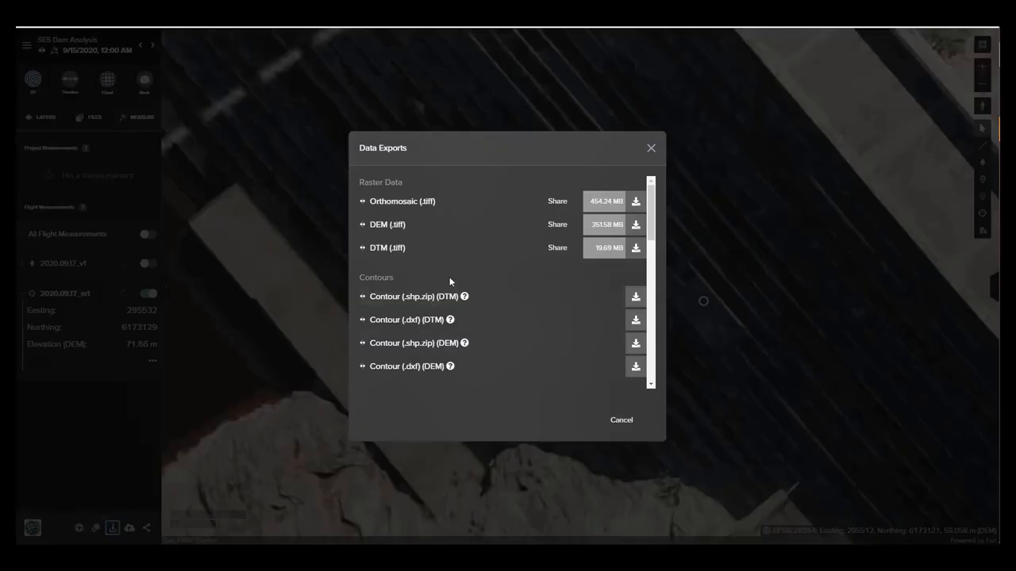
scroll(449, 279, down, 1)
scroll(449, 281, down, 1)
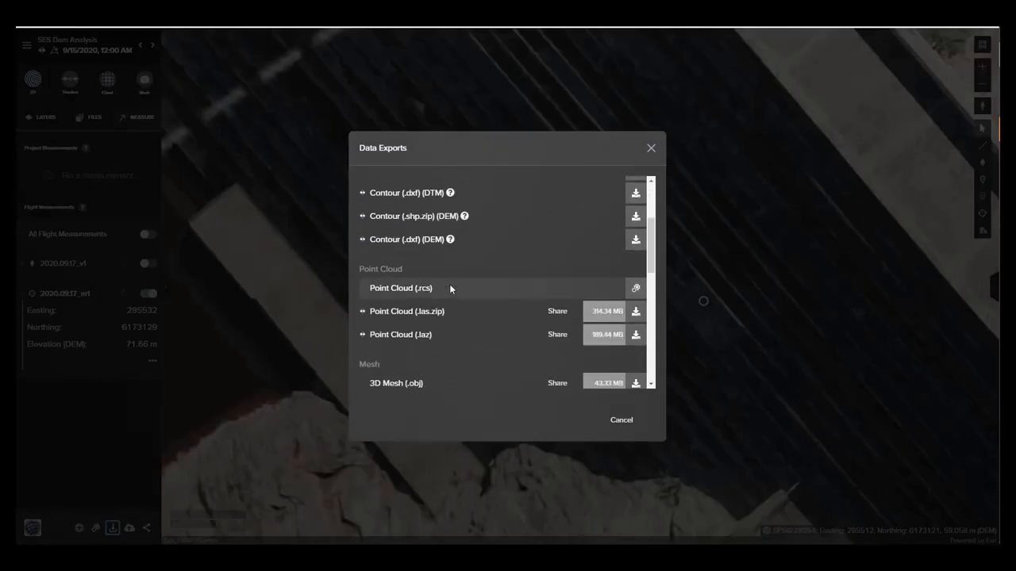
scroll(449, 285, down, 2)
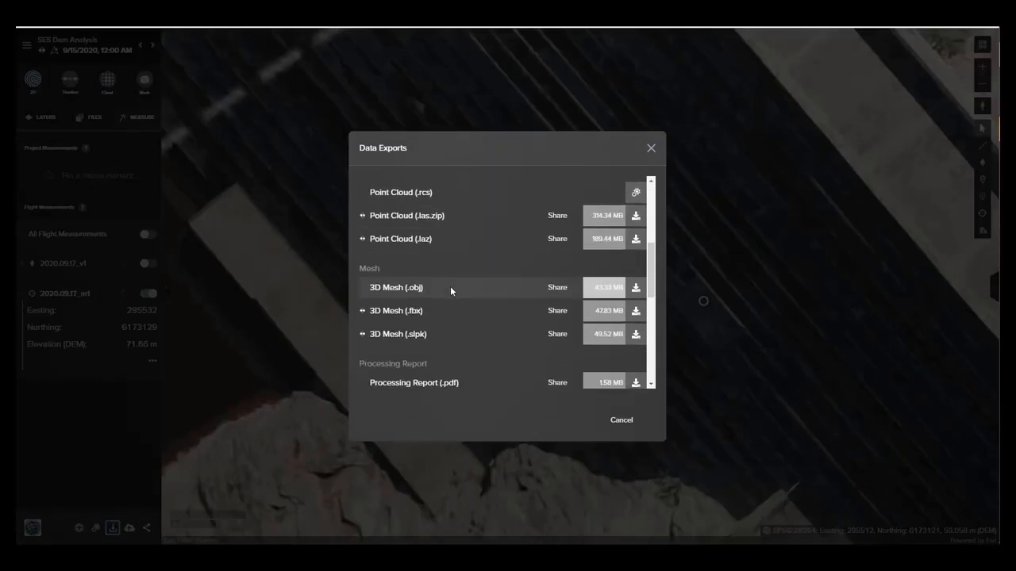
scroll(457, 295, down, 2)
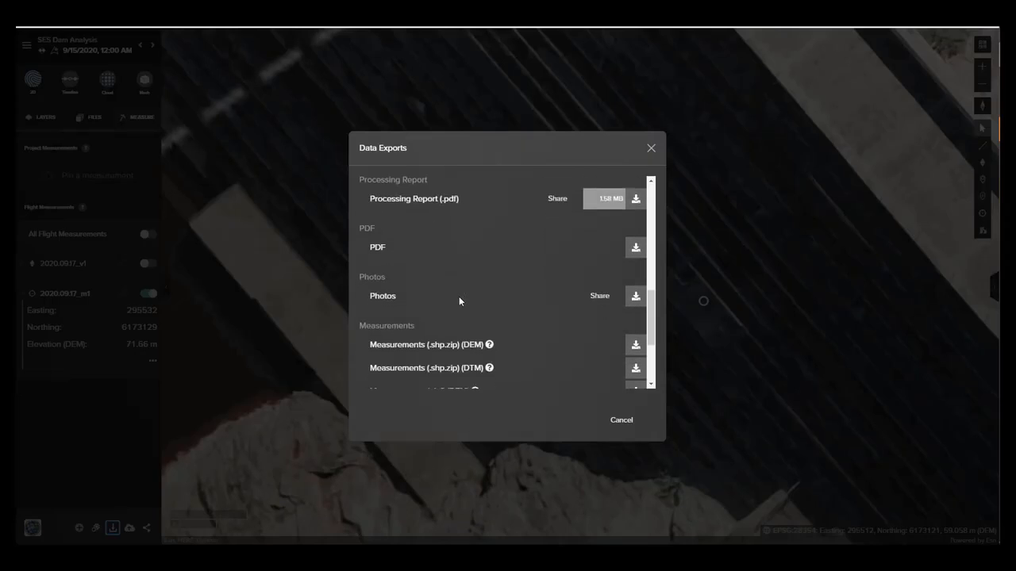
click(622, 419)
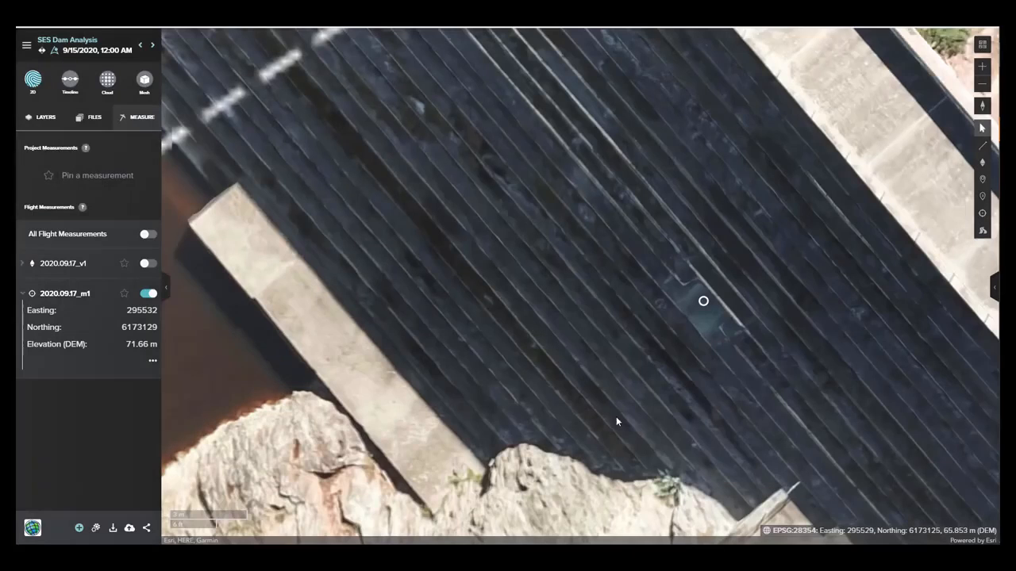
Open the Share to ArcGIS Online options for the flight and review the products available to publish.
click(129, 529)
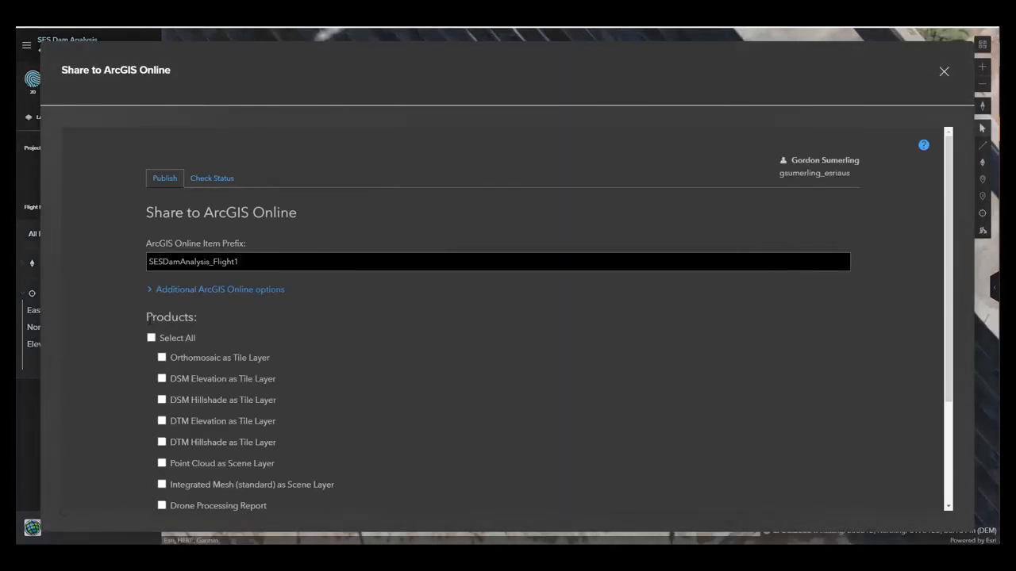
scroll(180, 309, down, 3)
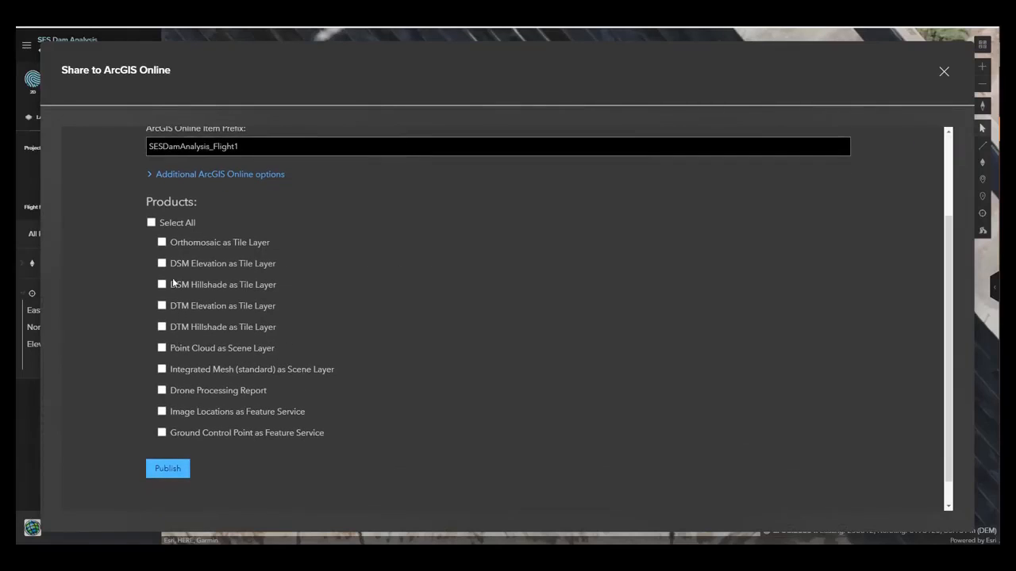
click(171, 470)
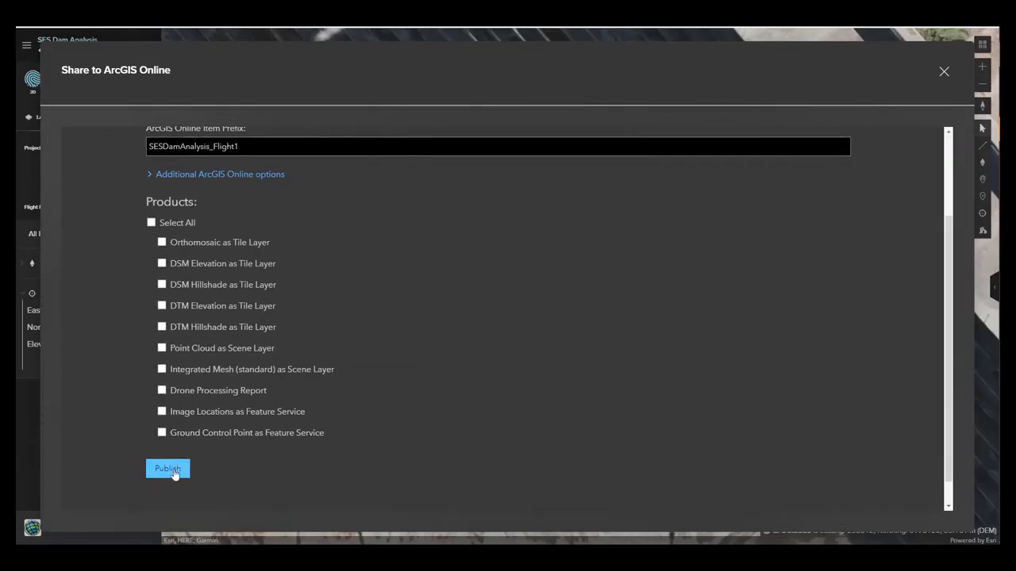